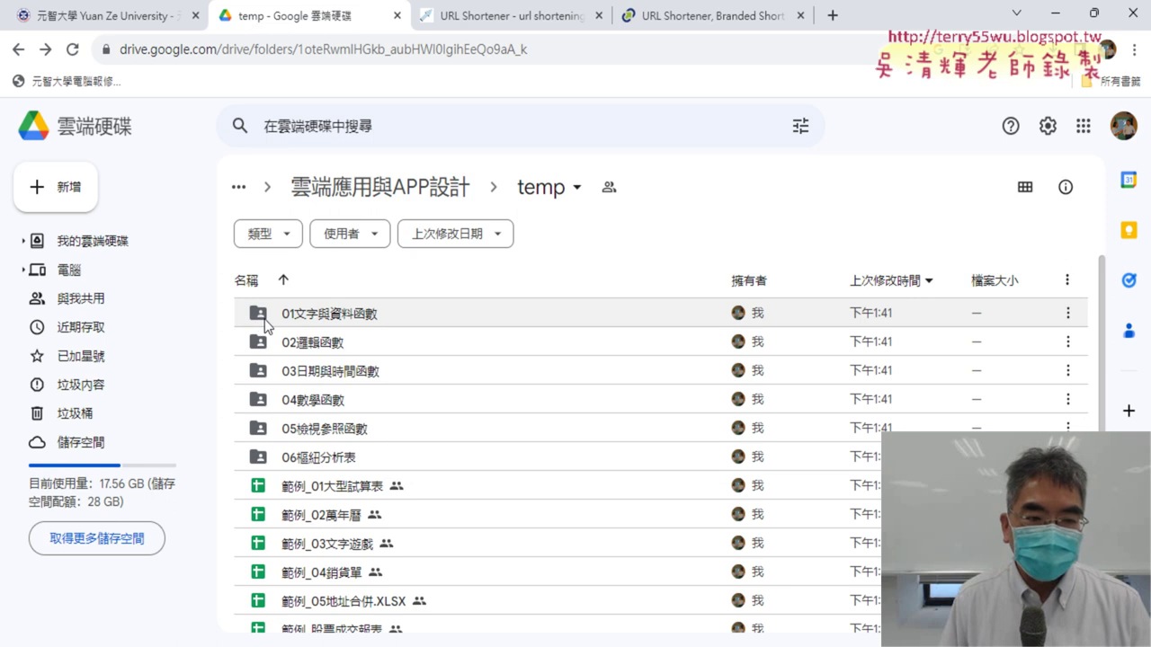
Open the 01文字與資料函數 spreadsheet inside the 01文字與資料函數 subfolder of the temp folder.
{"action": "left_click", "coordinate": [262, 324]}
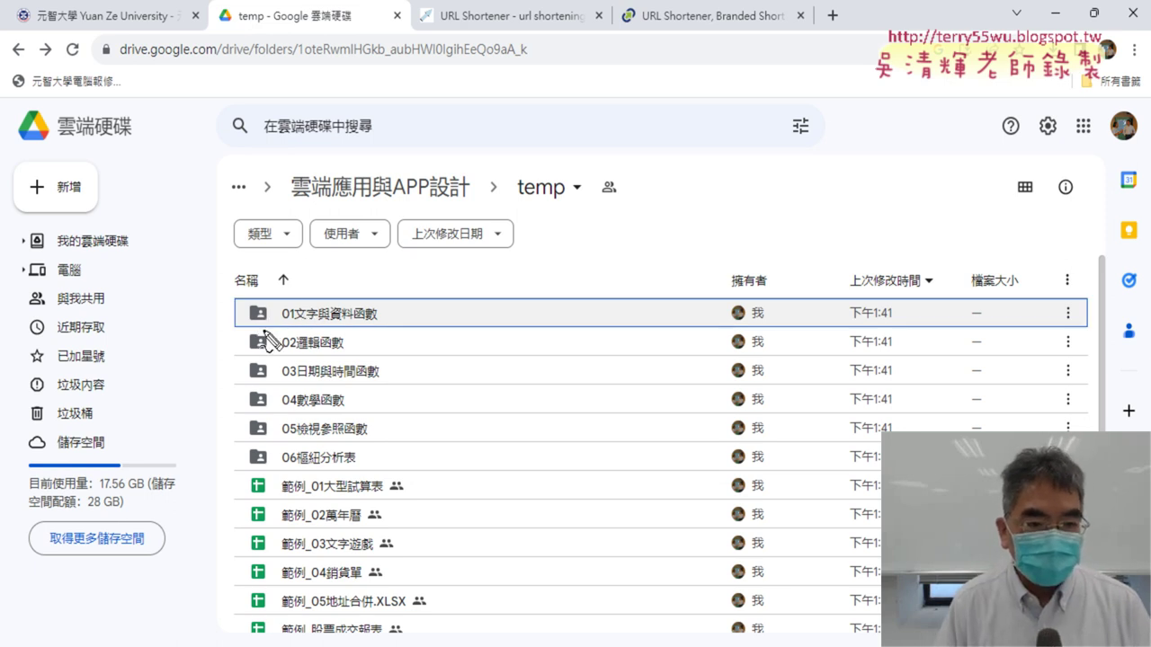
{"action": "mouse_move", "coordinate": [262, 331]}
{"action": "left_mouse_down"}
{"action": "mouse_move", "coordinate": [257, 312]}
{"action": "mouse_move", "coordinate": [262, 327]}
{"action": "left_mouse_up"}
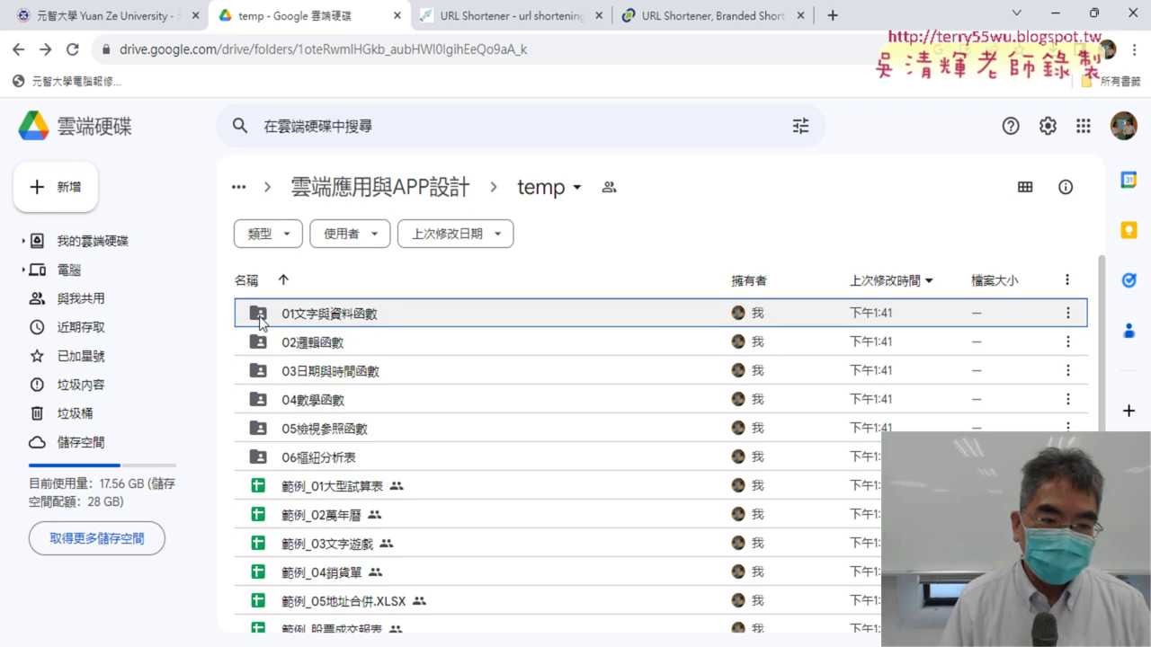
{"action": "left_click", "coordinate": [443, 200]}
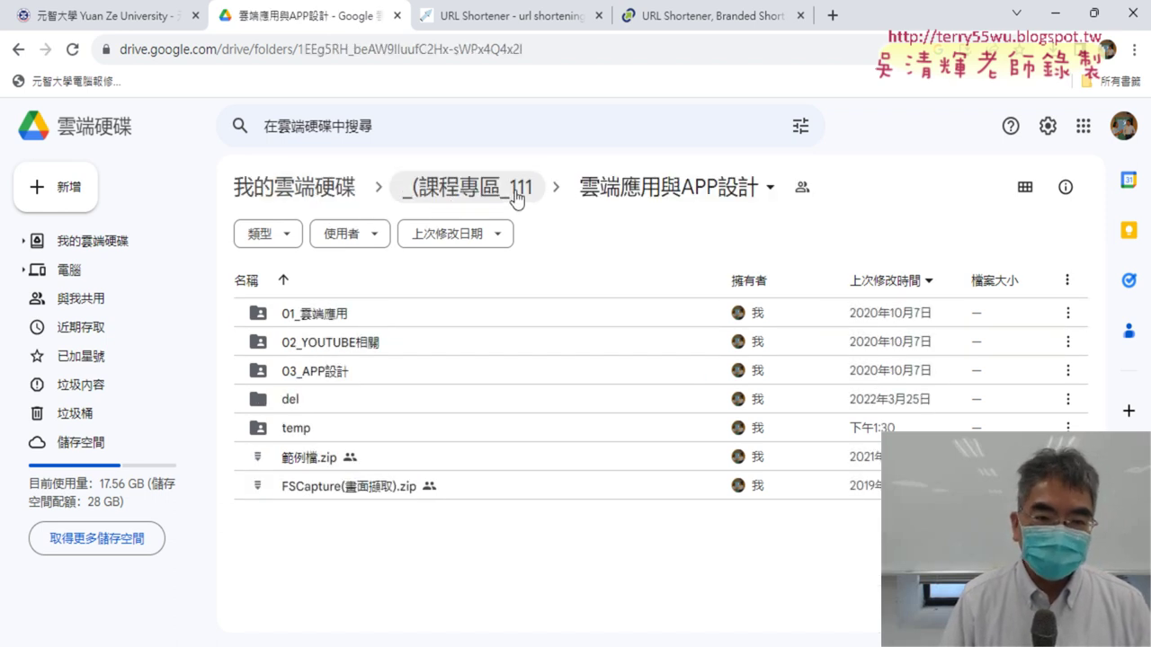
{"action": "double_click", "coordinate": [307, 432]}
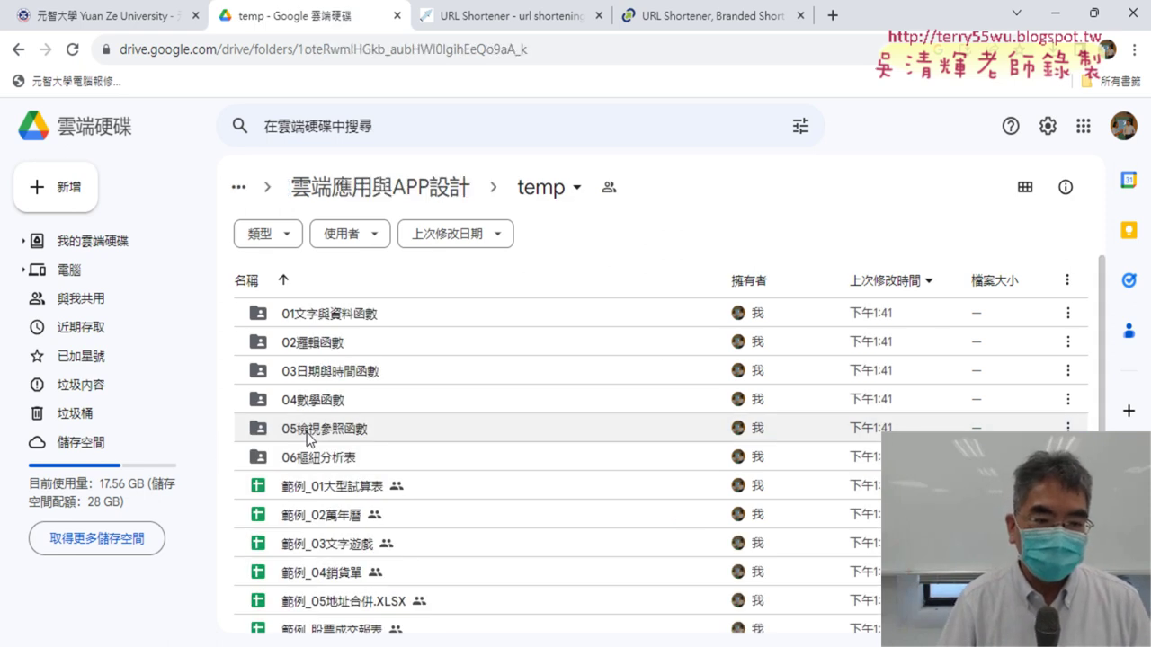
{"action": "double_click", "coordinate": [351, 327]}
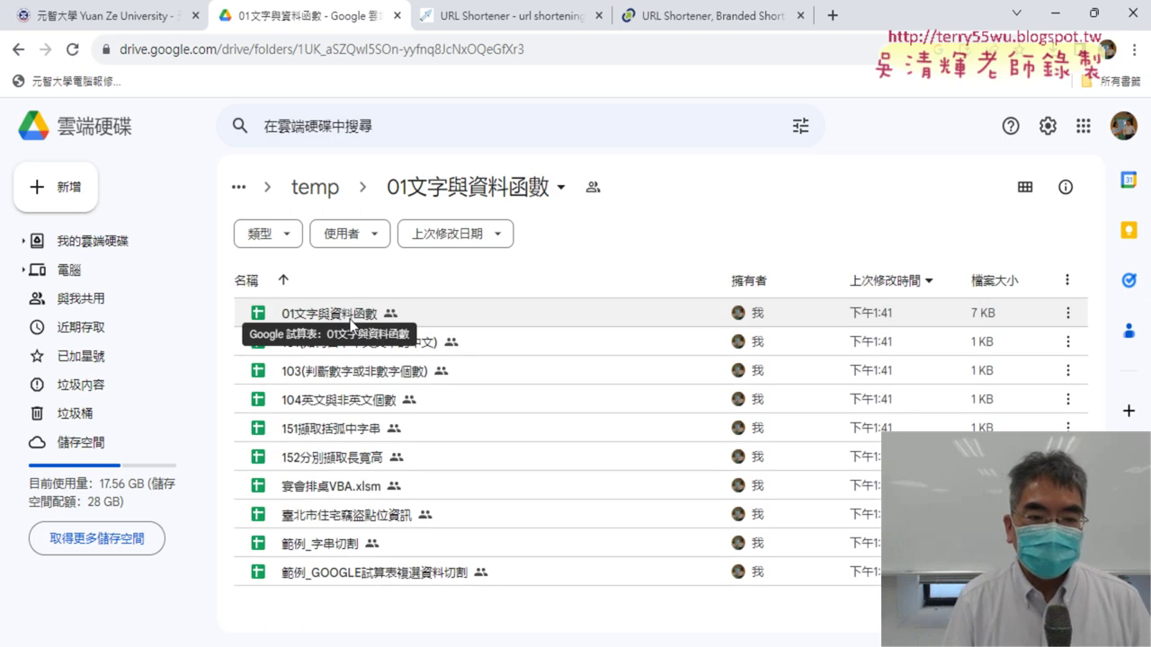
{"action": "double_click", "coordinate": [389, 311]}
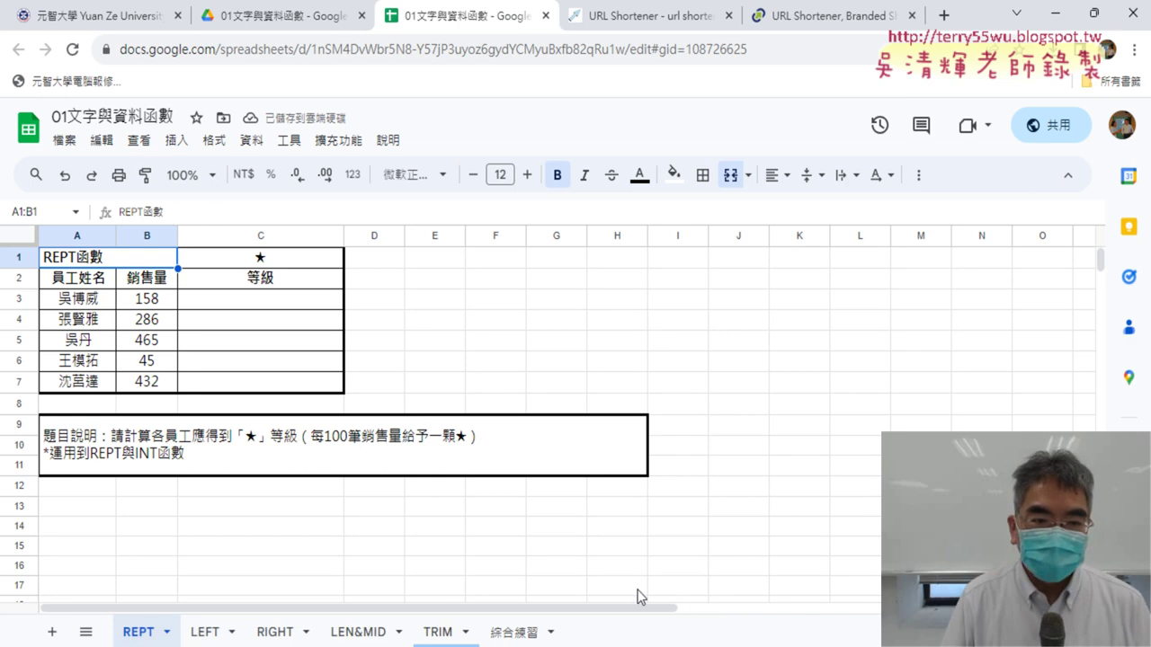
{"action": "left_click", "coordinate": [295, 301]}
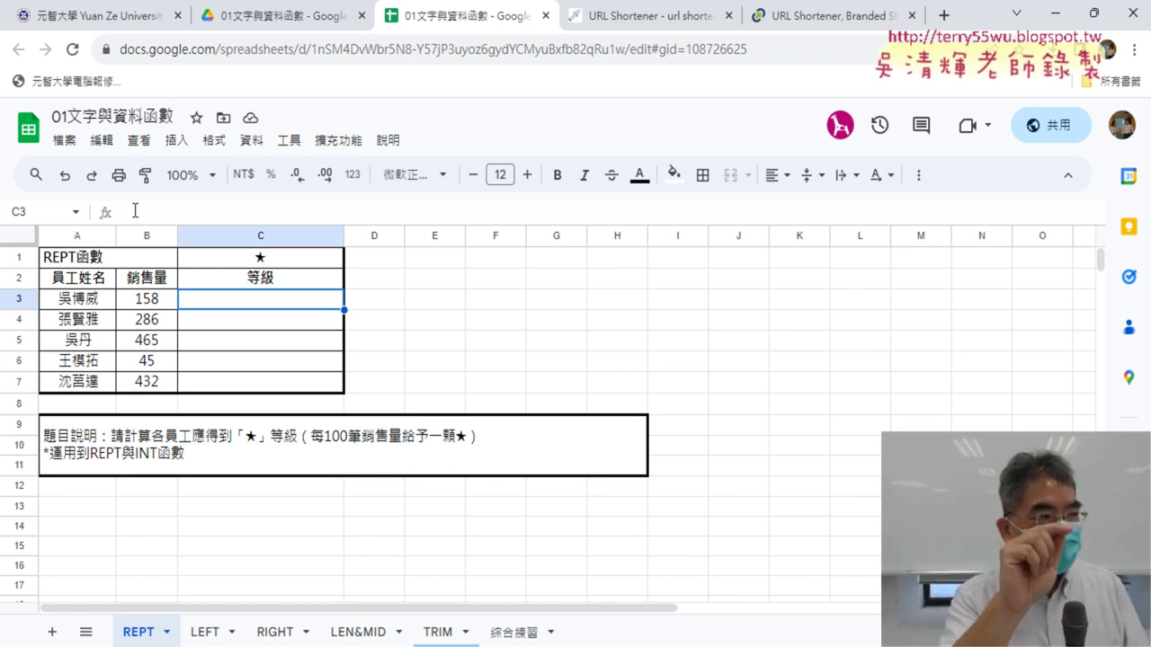
{"action": "left_click", "coordinate": [135, 211]}
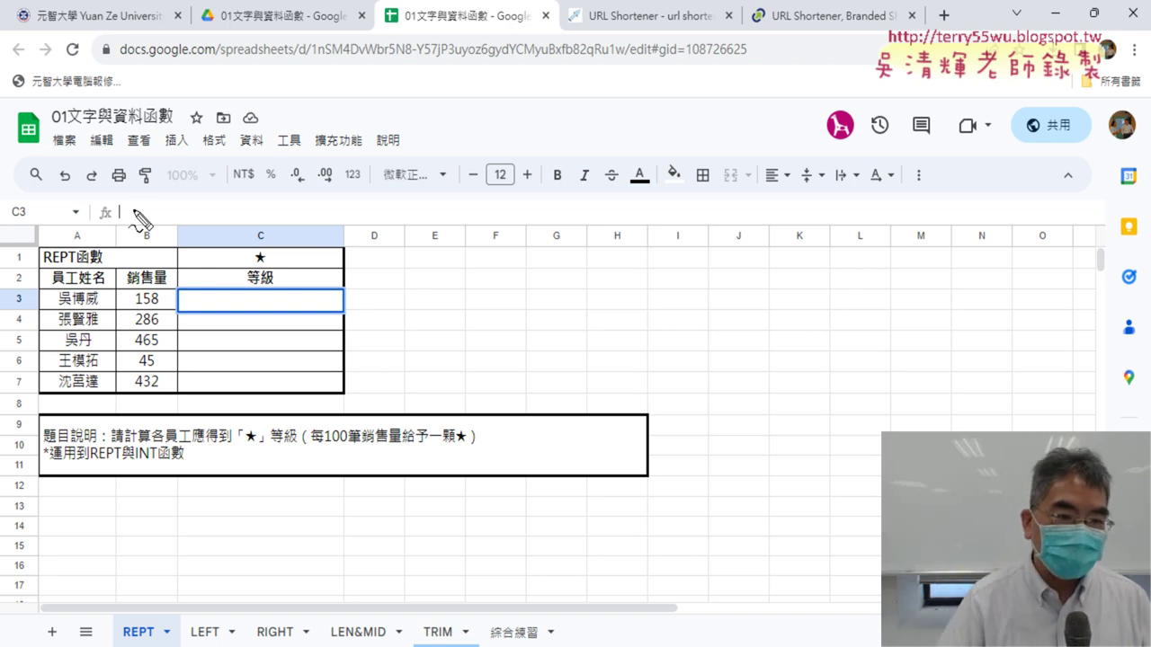
{"action": "mouse_move", "coordinate": [109, 227]}
{"action": "left_mouse_down"}
{"action": "mouse_move", "coordinate": [113, 198]}
{"action": "mouse_move", "coordinate": [111, 229]}
{"action": "mouse_move", "coordinate": [175, 182]}
{"action": "mouse_move", "coordinate": [117, 180]}
{"action": "left_mouse_up"}
{"action": "left_click_drag", "start_coordinate": [215, 289], "coordinate": [227, 363]}
{"action": "left_click_drag", "start_coordinate": [207, 254], "coordinate": [441, 256]}
{"action": "left_click_drag", "start_coordinate": [450, 278], "coordinate": [453, 374]}
{"action": "left_click_drag", "start_coordinate": [252, 369], "coordinate": [398, 367]}
{"action": "mouse_move", "coordinate": [121, 208]}
{"action": "left_mouse_down"}
{"action": "mouse_move", "coordinate": [202, 281]}
{"action": "mouse_move", "coordinate": [169, 294]}
{"action": "left_mouse_up"}
{"action": "mouse_move", "coordinate": [519, 286]}
{"action": "left_mouse_down"}
{"action": "mouse_move", "coordinate": [483, 325]}
{"action": "mouse_move", "coordinate": [535, 340]}
{"action": "left_mouse_up"}
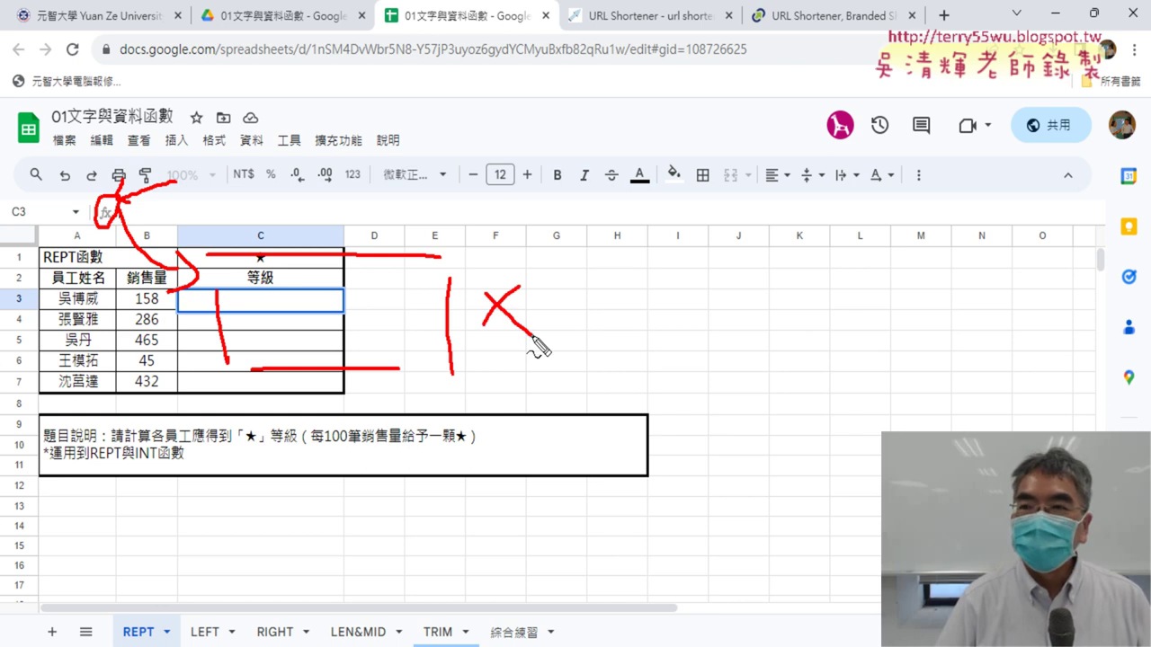
{"action": "key", "text": "Escape"}
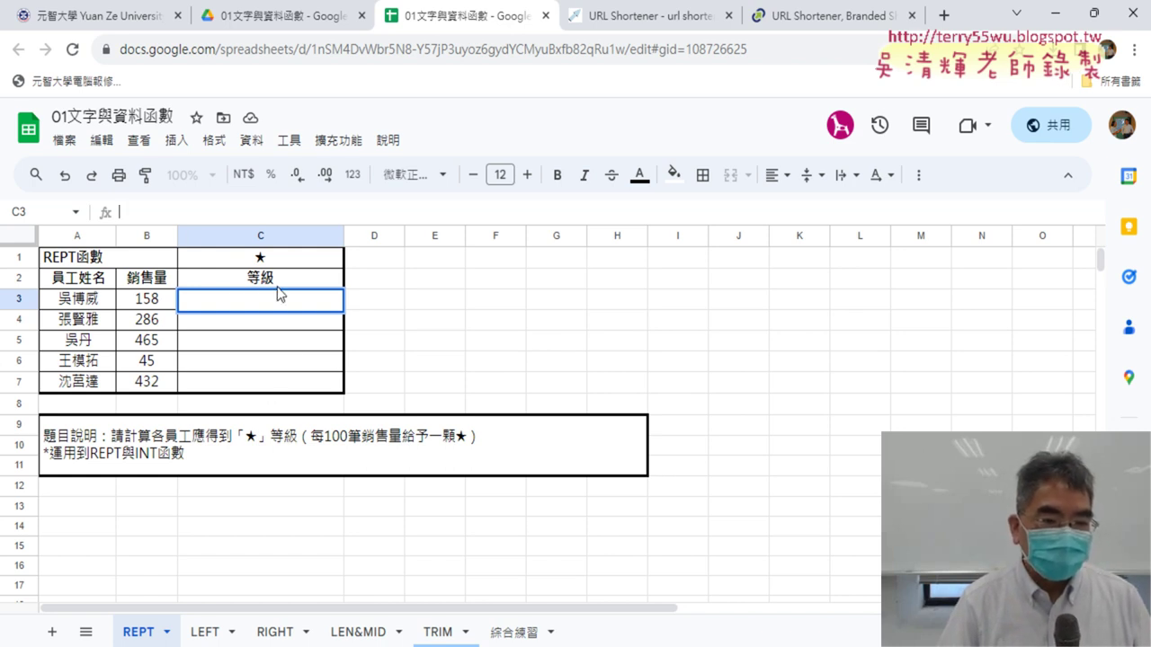
Start a REPT formula in cell C3, under the 等級 heading on the REPT sheet.
{"action": "left_click", "coordinate": [142, 306]}
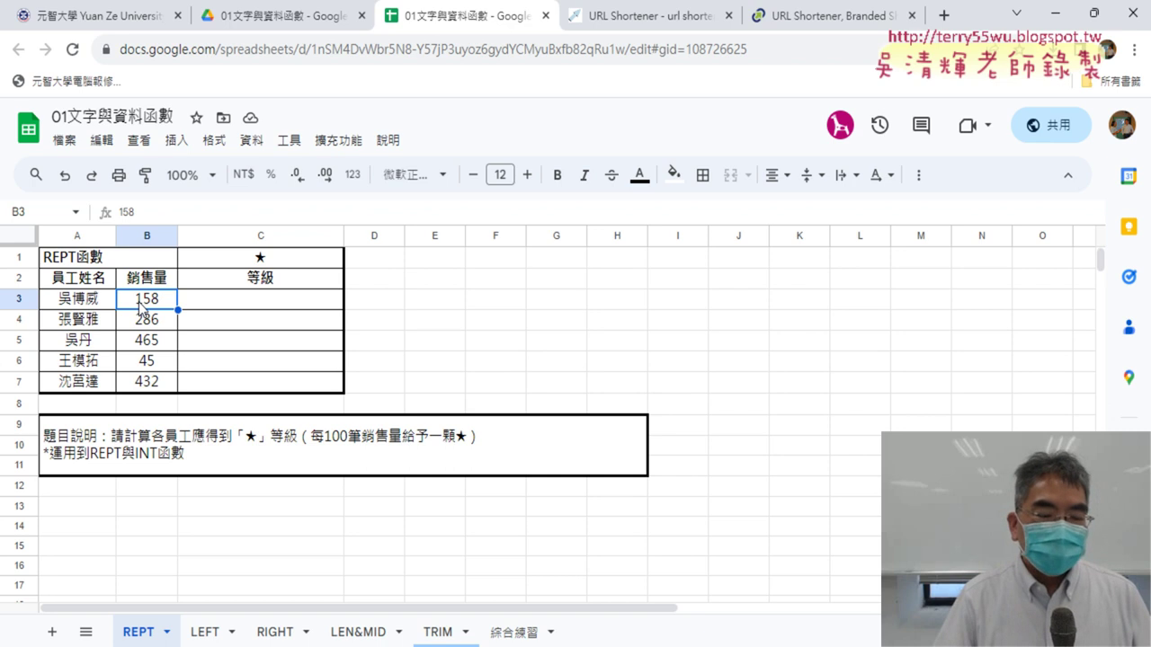
{"action": "left_click", "coordinate": [248, 307]}
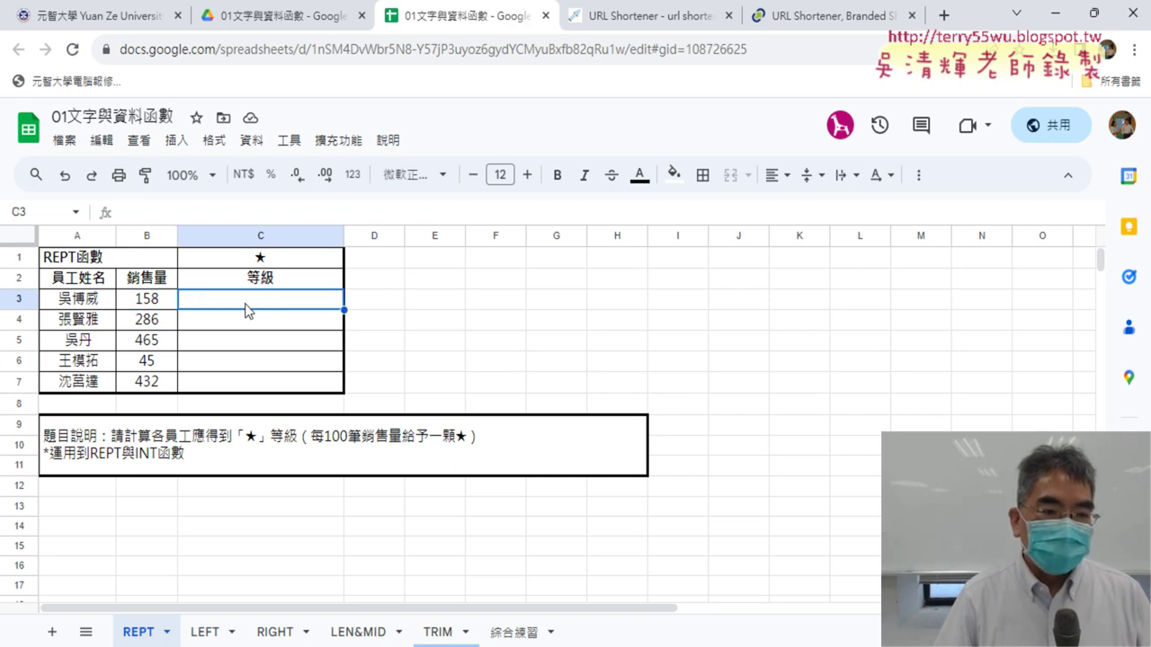
{"action": "left_click", "coordinate": [181, 213]}
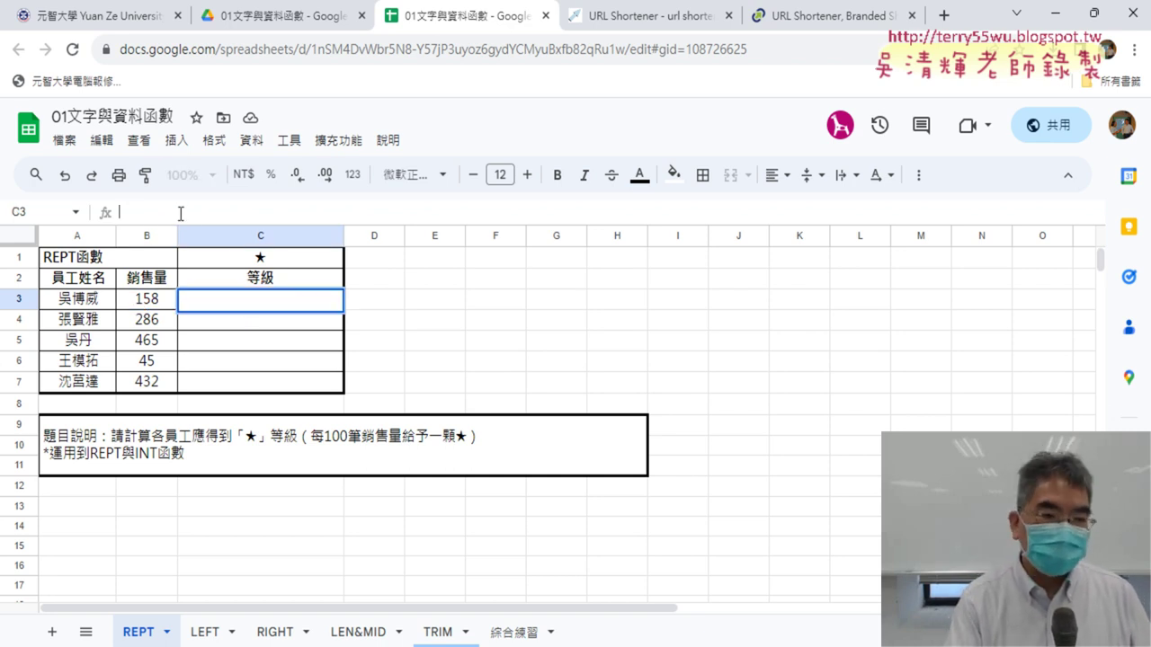
{"action": "type", "text": "ㄦ"}
{"action": "key", "text": "BackSpace"}
{"action": "type", "text": "="}
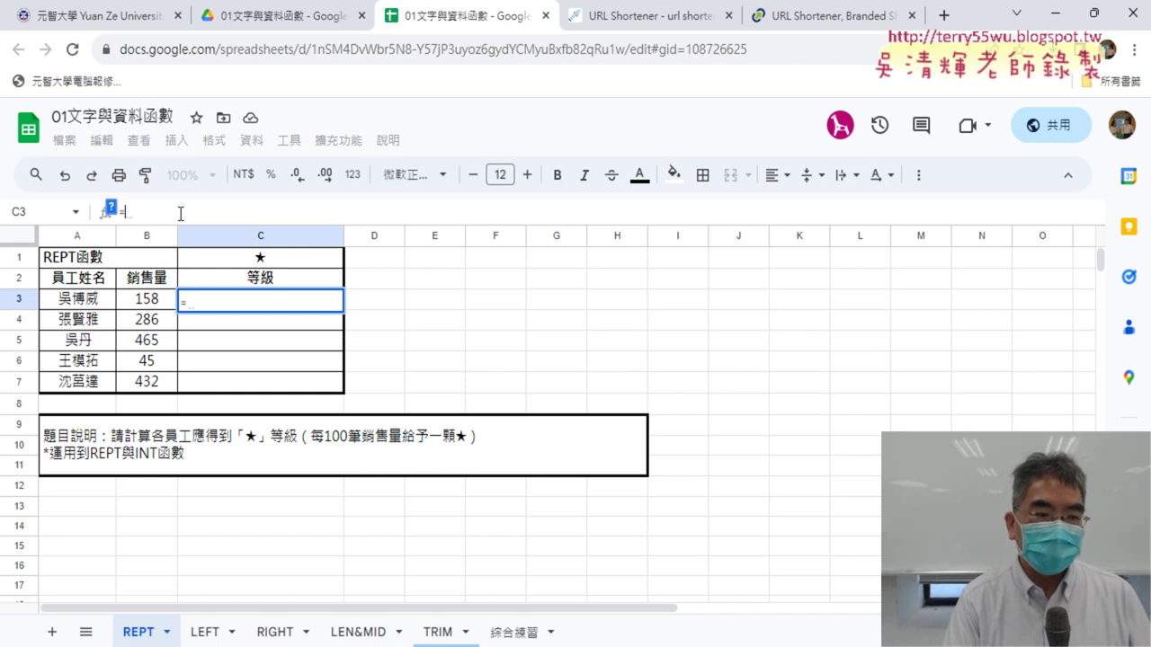
{"action": "type", "text": "re"}
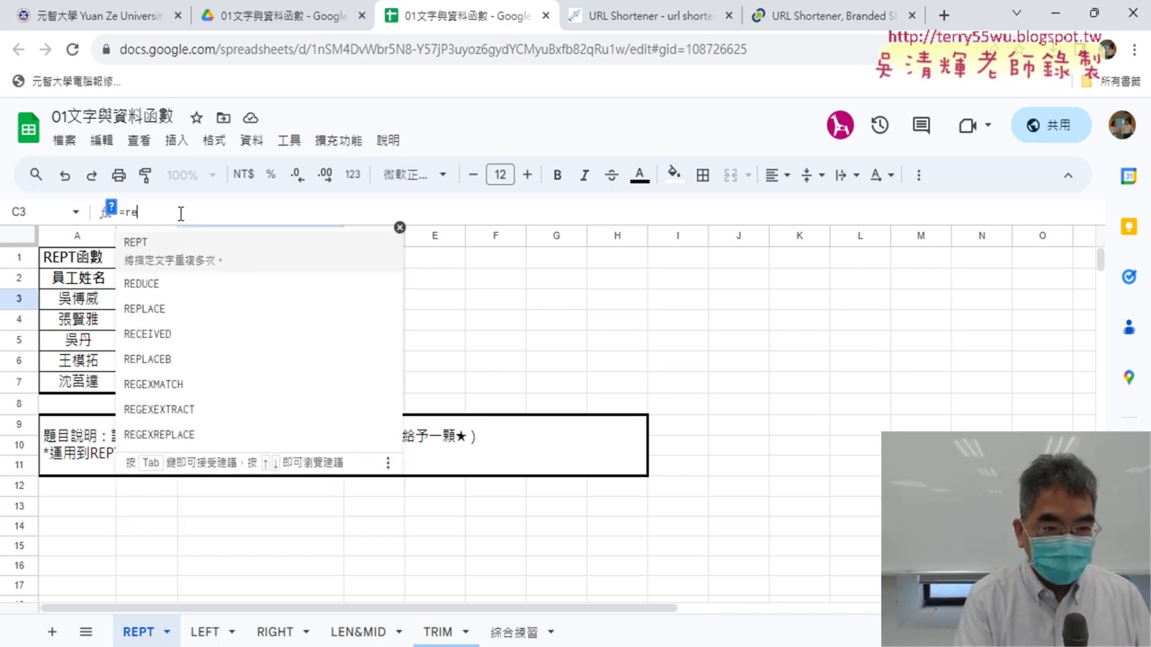
{"action": "type", "text": "p"}
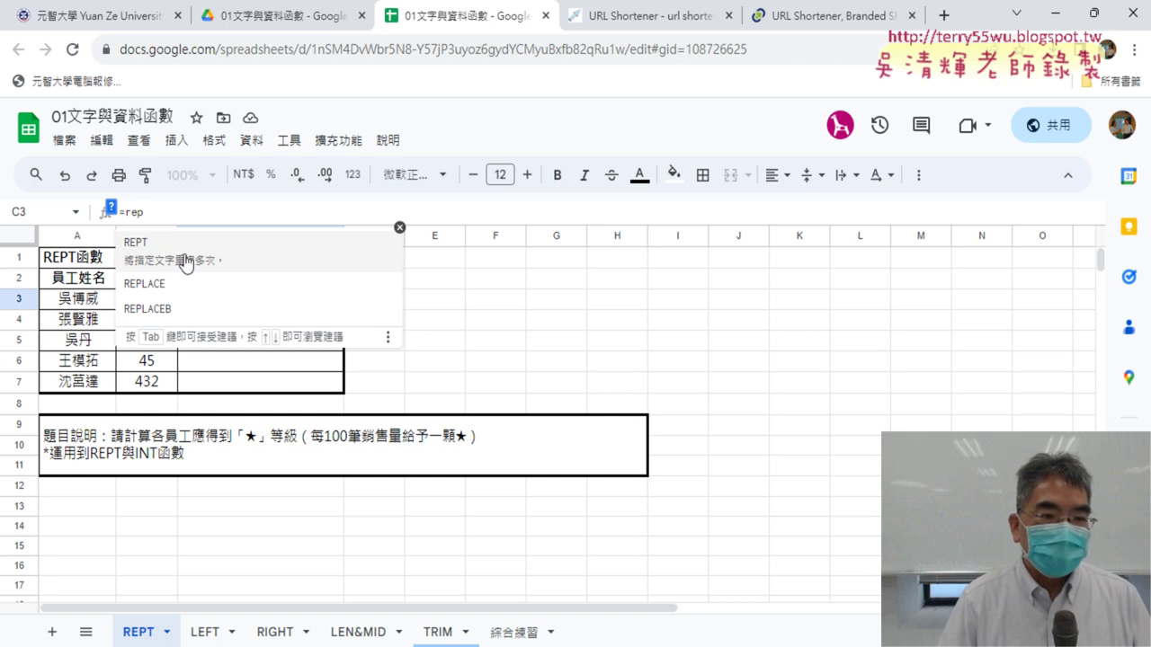
{"action": "key", "text": "BackSpace"}
{"action": "key", "text": "BackSpace"}
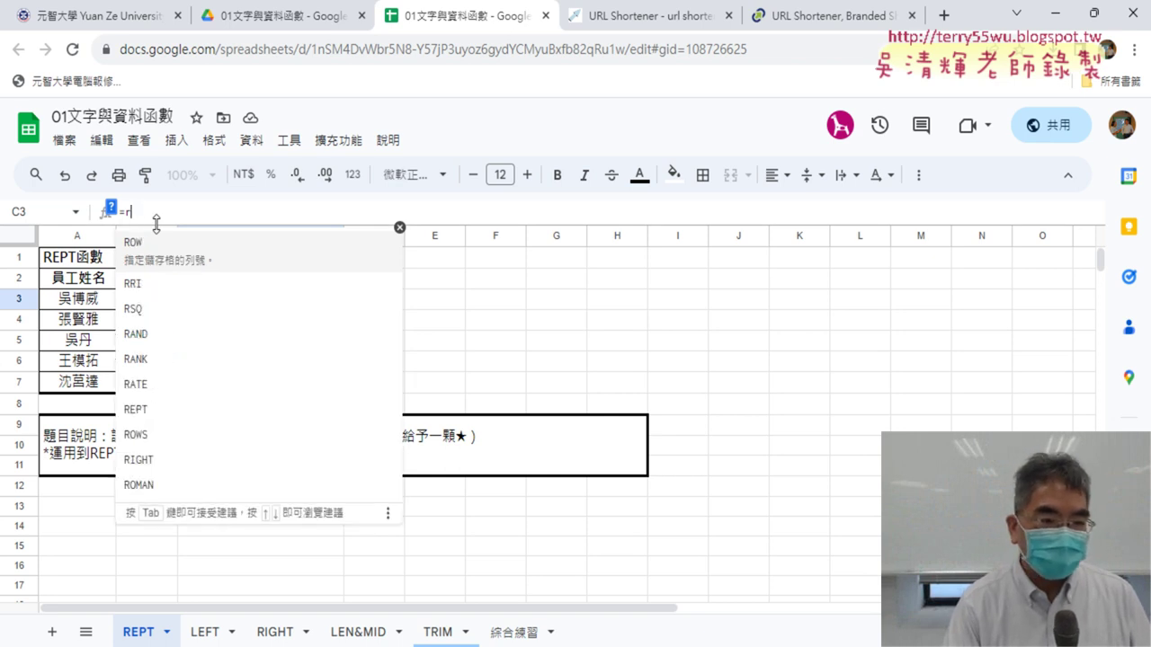
{"action": "type", "text": "e"}
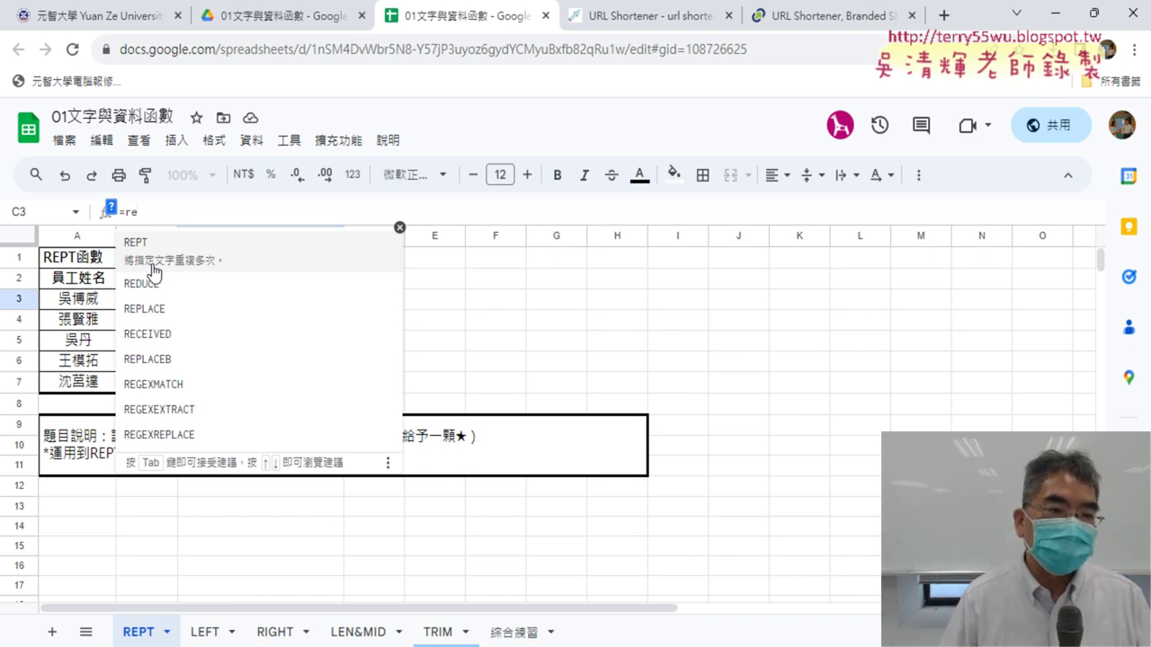
{"action": "left_click", "coordinate": [309, 270]}
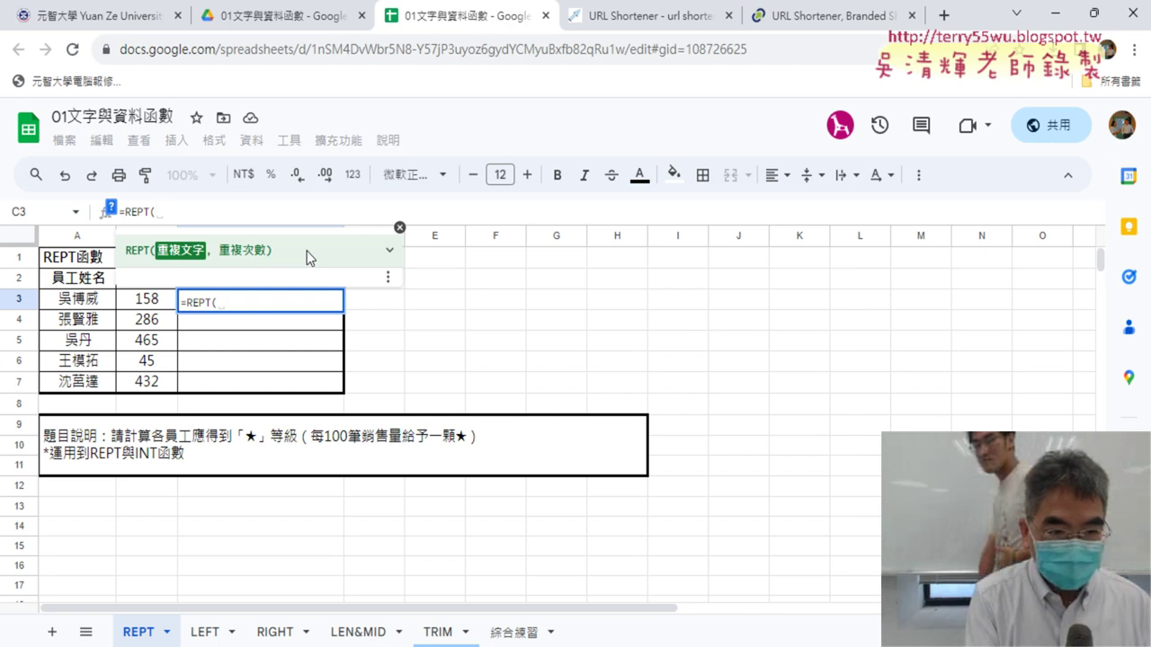
Give the REPT formula in C3 the star cell C1 as its text to repeat.
{"action": "type", "text": "C"}
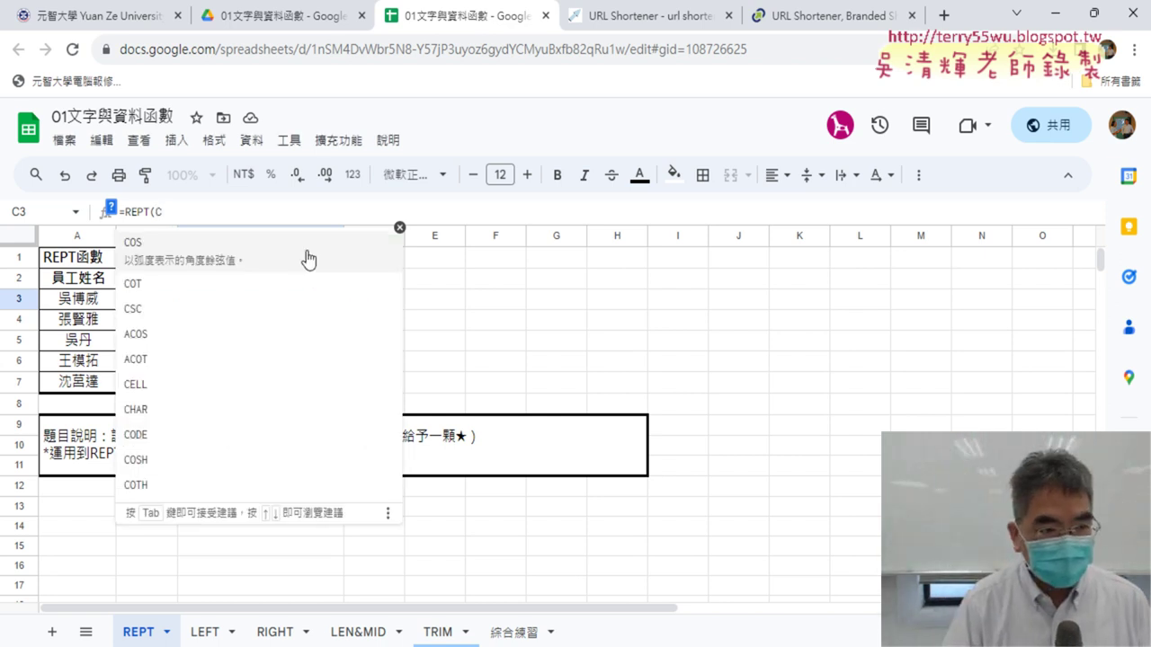
{"action": "type", "text": "1"}
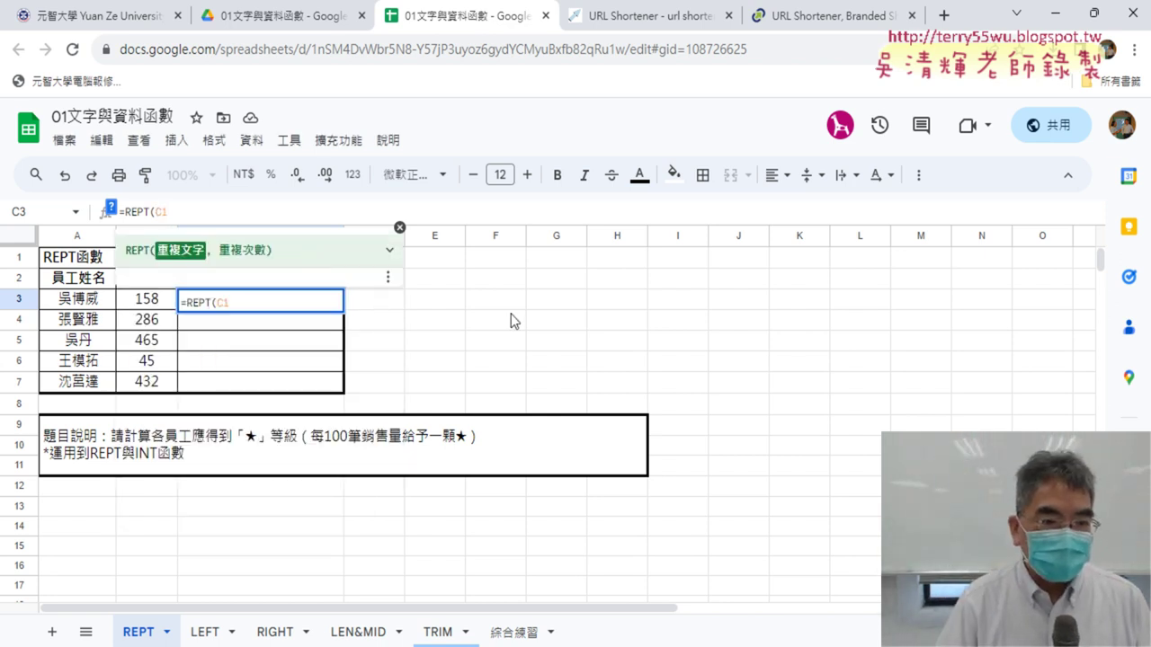
{"action": "left_click", "coordinate": [511, 321]}
{"action": "left_click", "coordinate": [279, 260]}
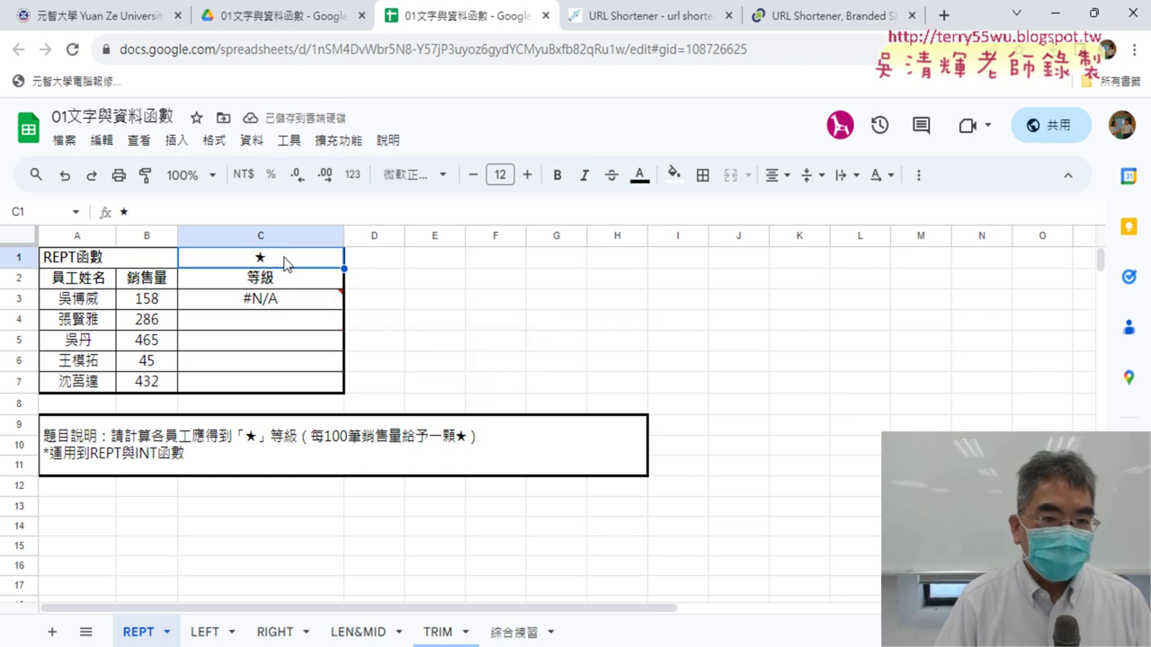
Complete the C3 formula as =REPT(C1,B3/100) and accept the suggested autofill for C4 to C7.
{"action": "left_click", "coordinate": [267, 306]}
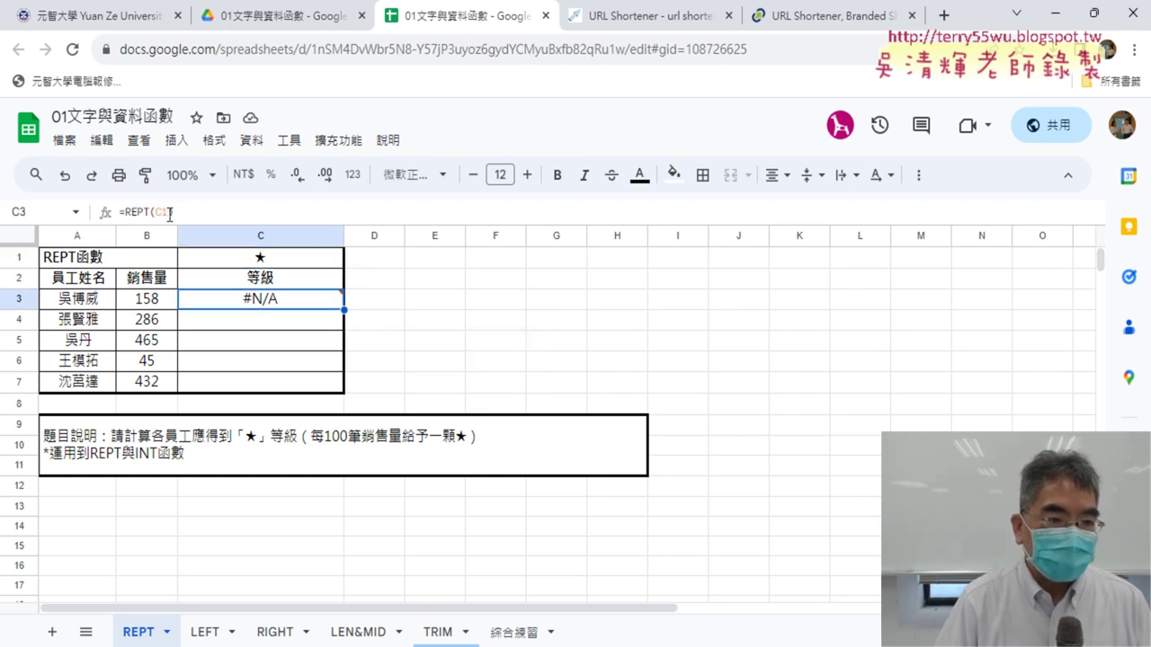
{"action": "left_click", "coordinate": [169, 213]}
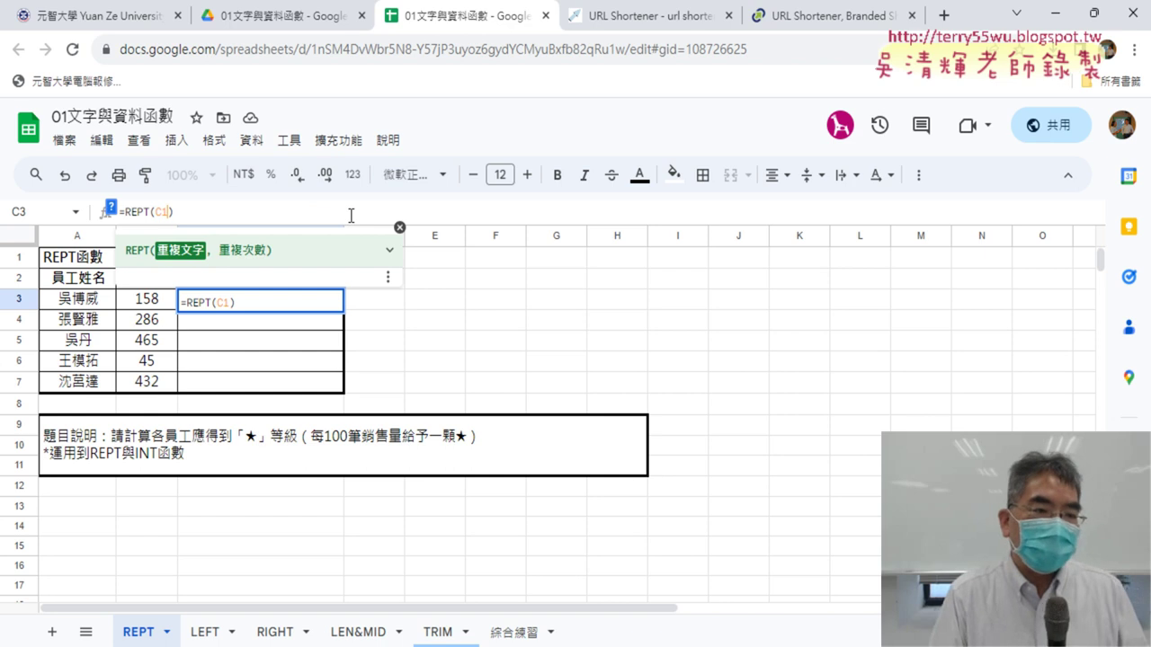
{"action": "type", "text": ","}
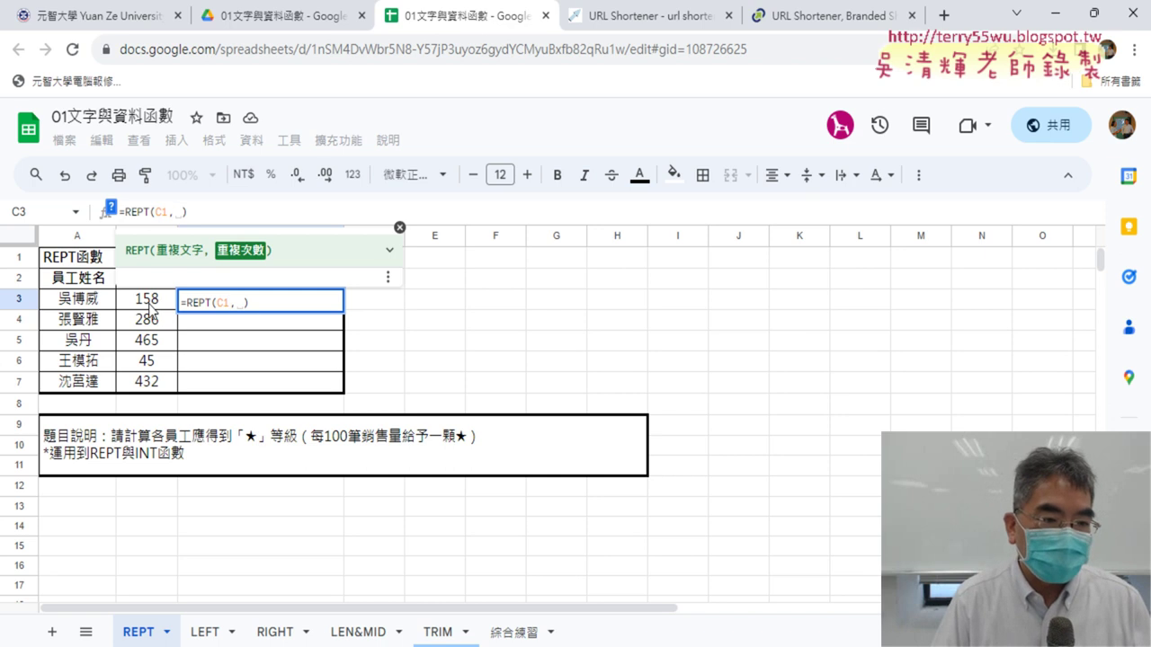
{"action": "left_click", "coordinate": [149, 307]}
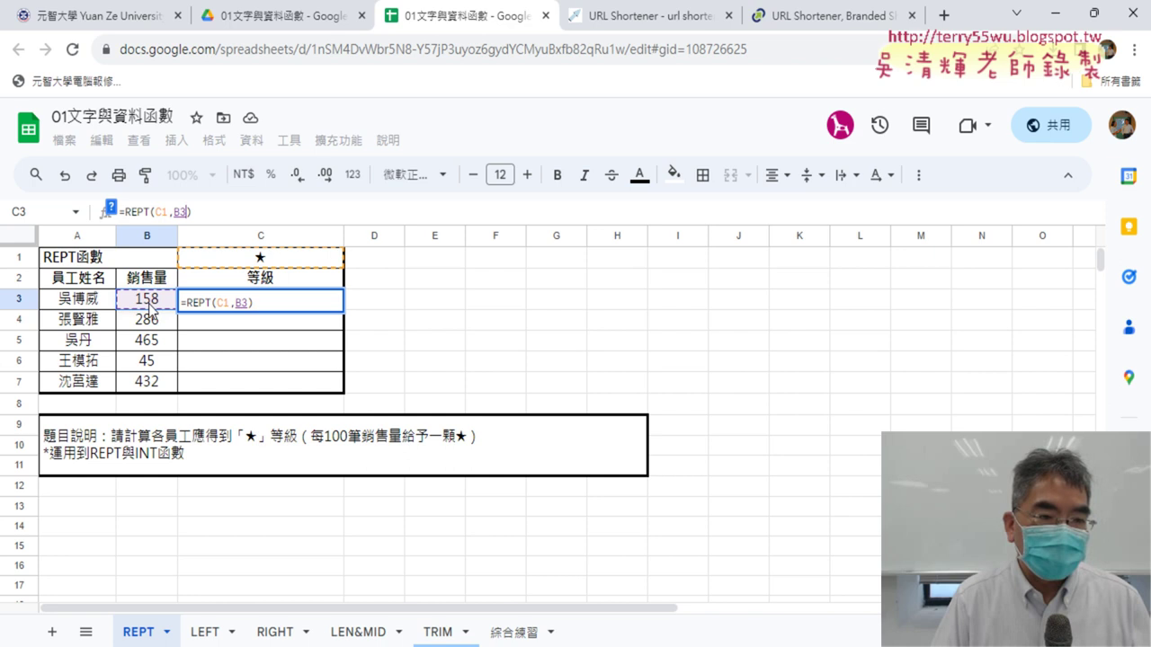
{"action": "type", "text": "/"}
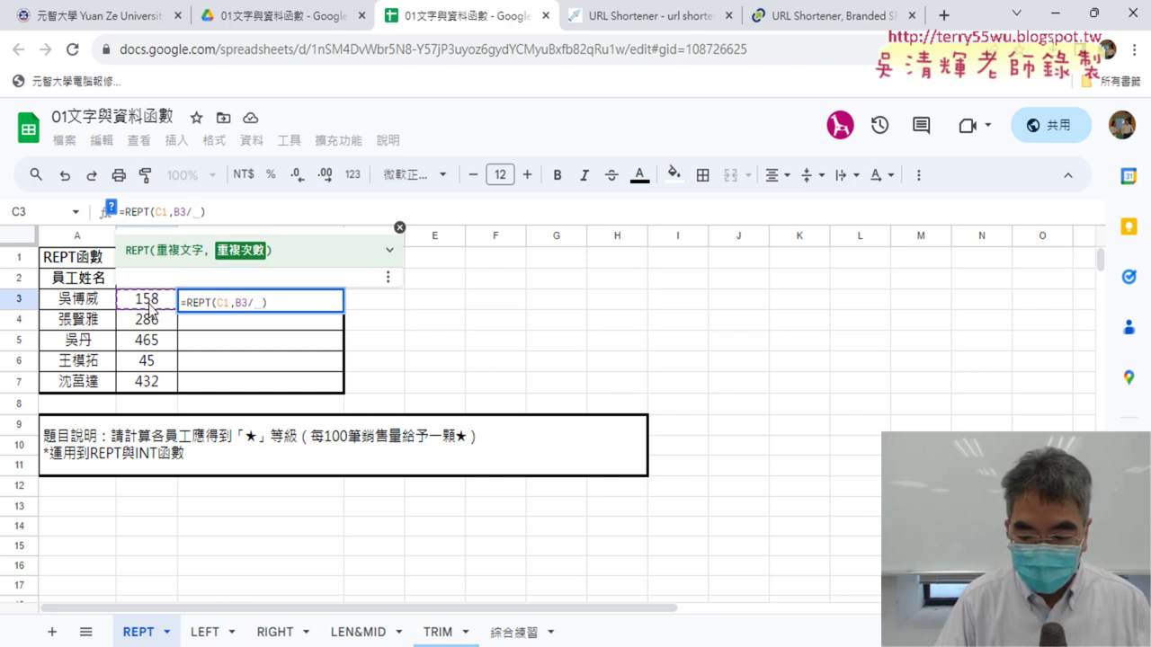
{"action": "type", "text": "100"}
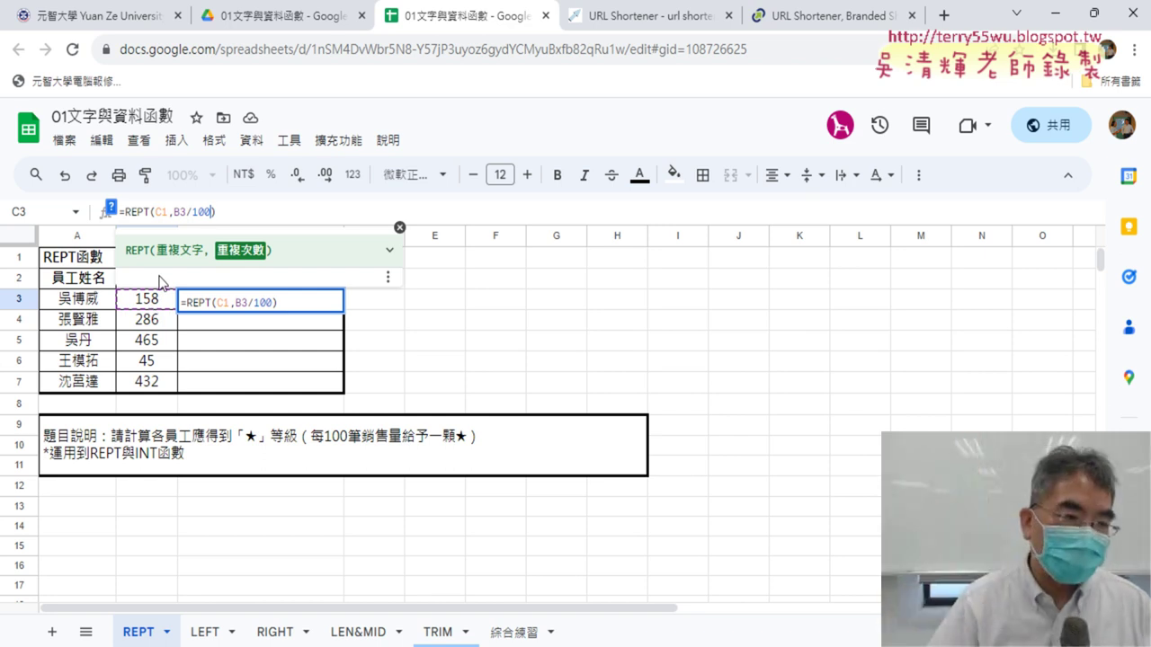
{"action": "left_click", "coordinate": [252, 212]}
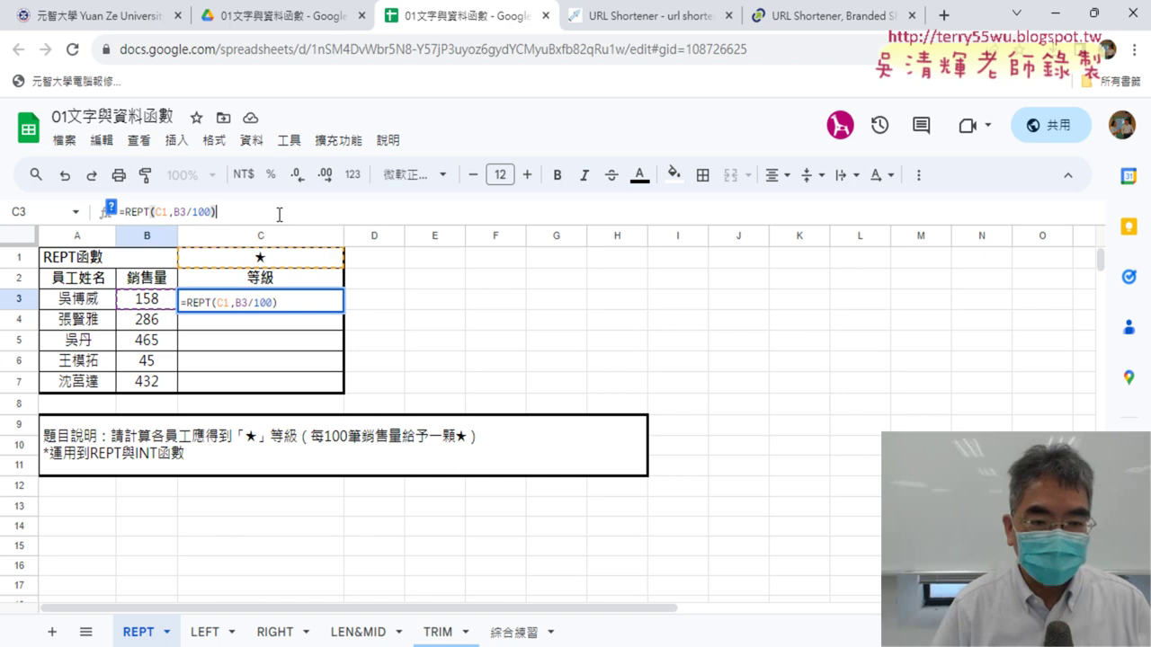
{"action": "key", "text": "Return"}
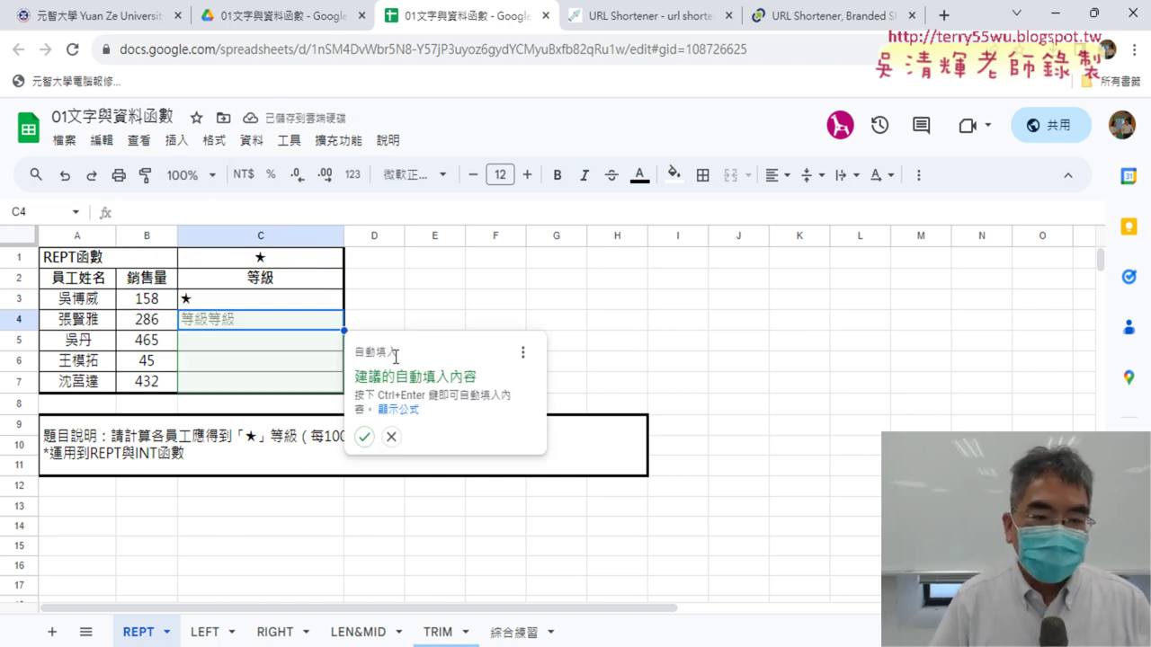
{"action": "left_click", "coordinate": [367, 439]}
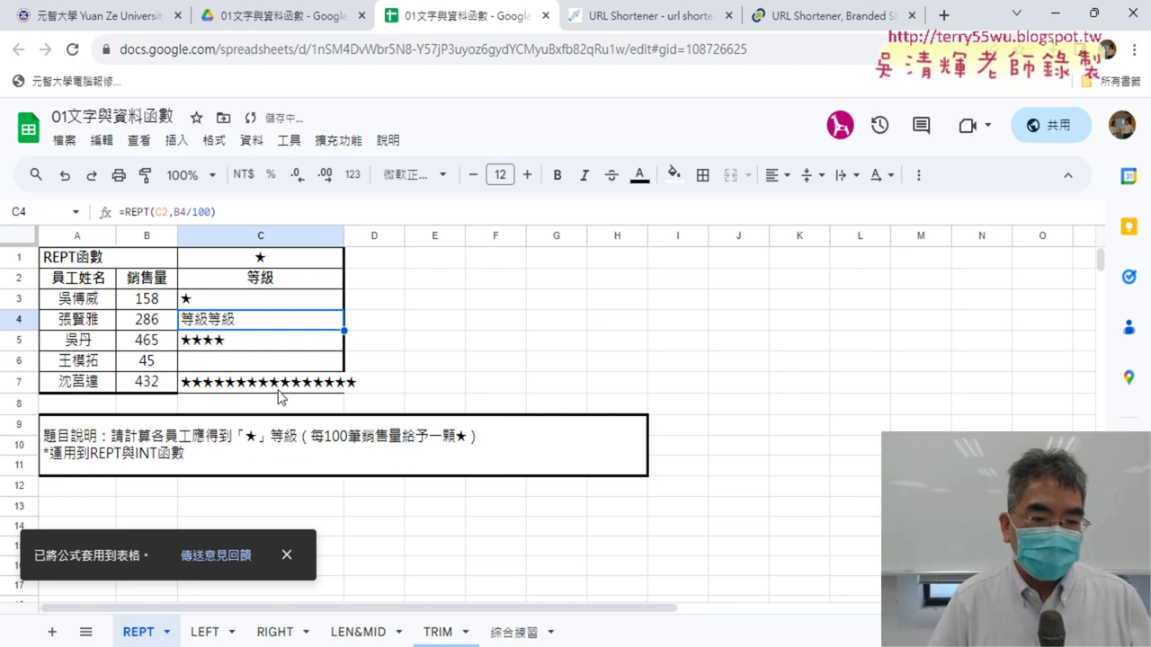
Lock the star reference's row in the C3 formula, making it =REPT(C$1,B3/100), and fill it down through C7.
{"action": "left_click", "coordinate": [255, 304]}
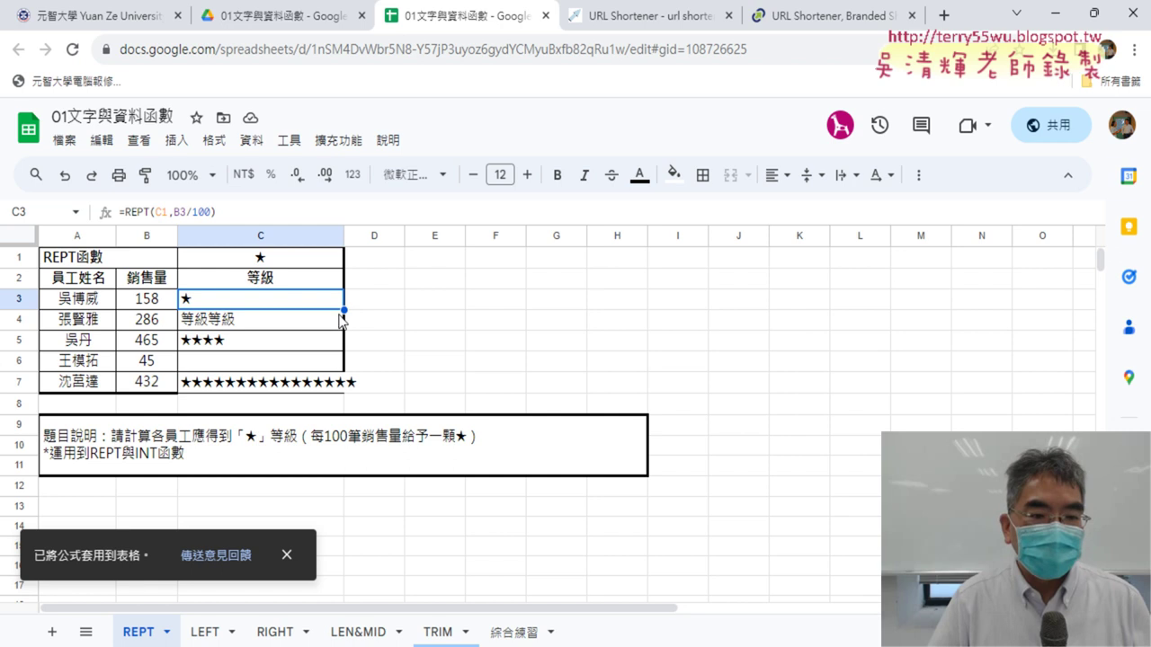
{"action": "left_click", "coordinate": [291, 325]}
{"action": "left_click", "coordinate": [293, 302]}
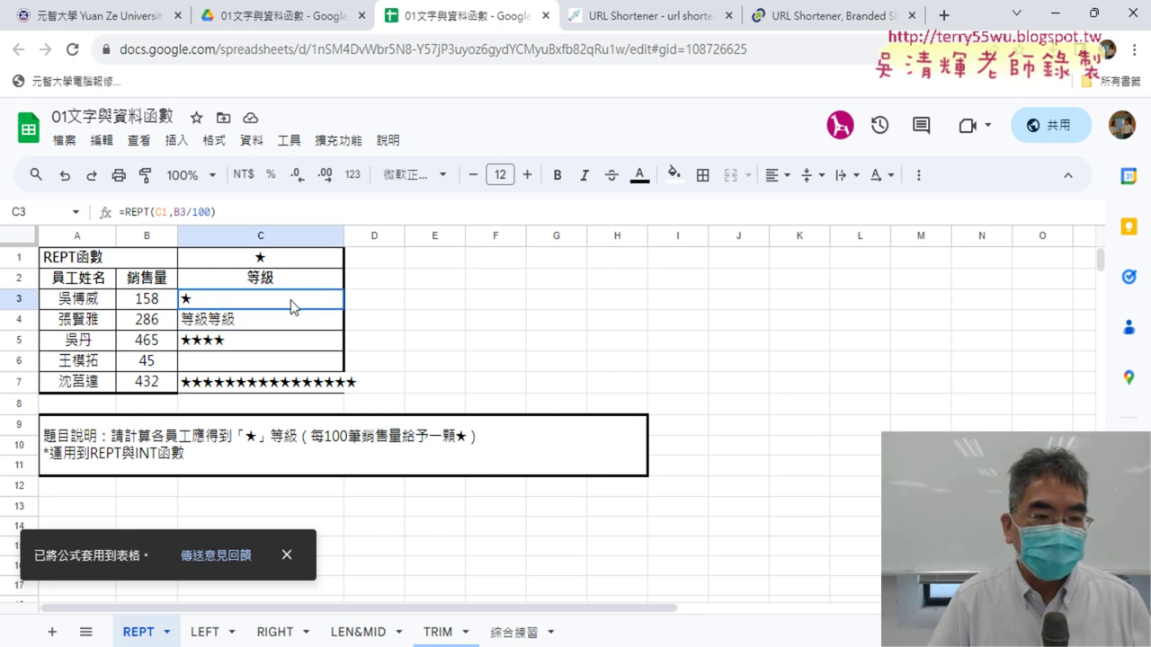
{"action": "left_click", "coordinate": [165, 212]}
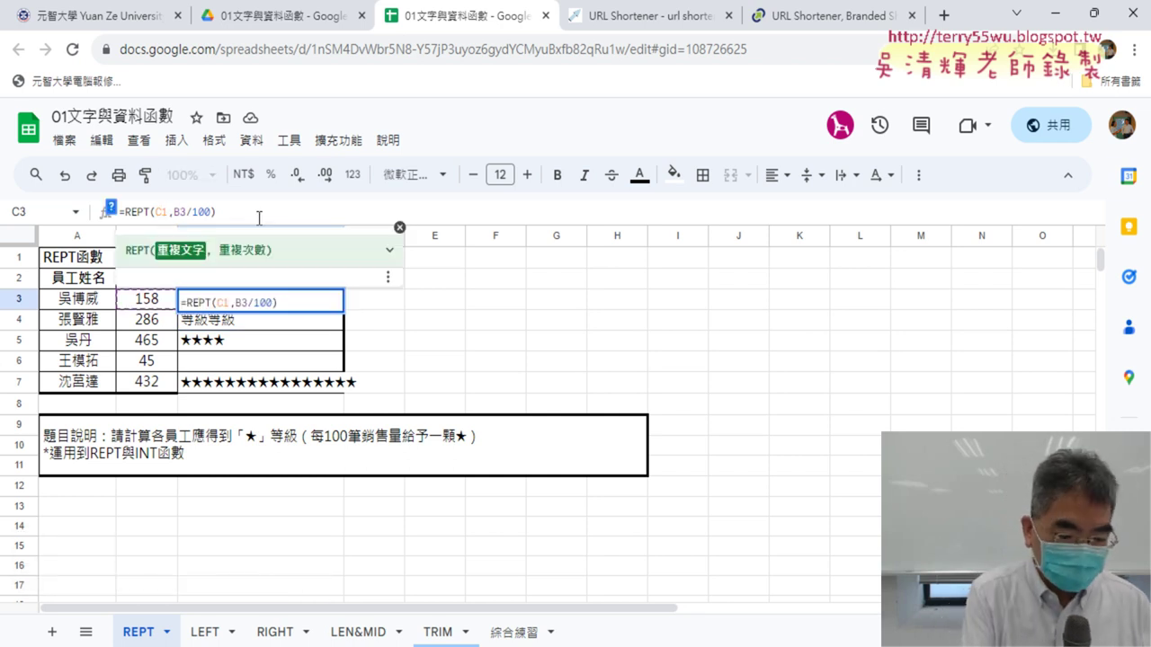
{"action": "type", "text": "$"}
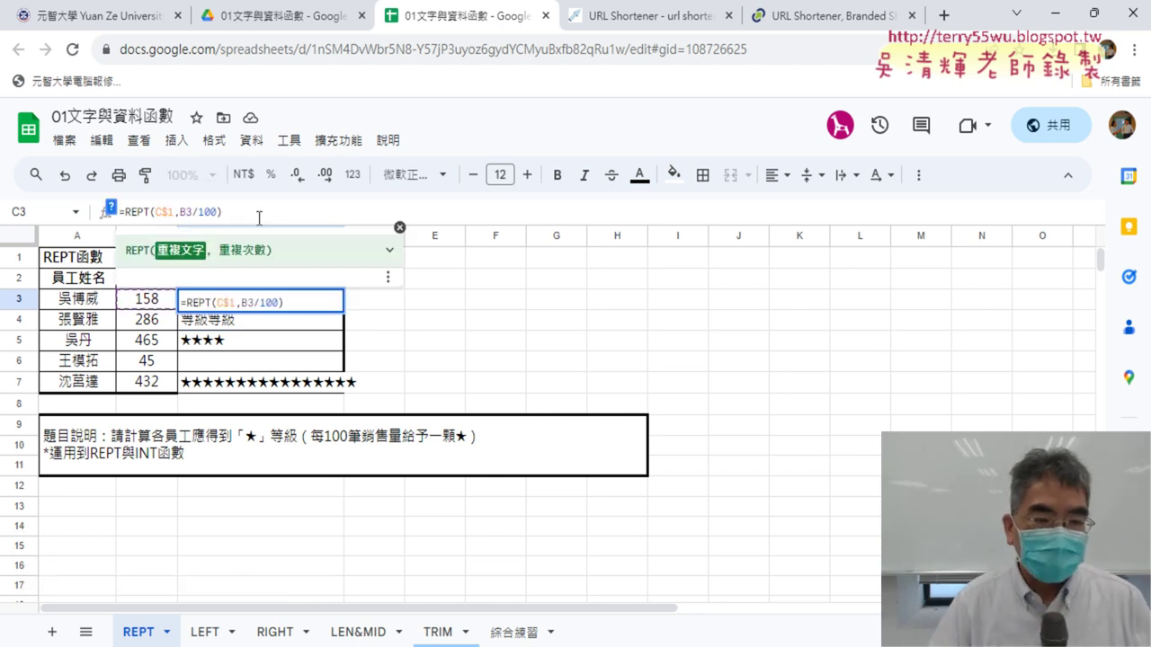
{"action": "key", "text": "Return"}
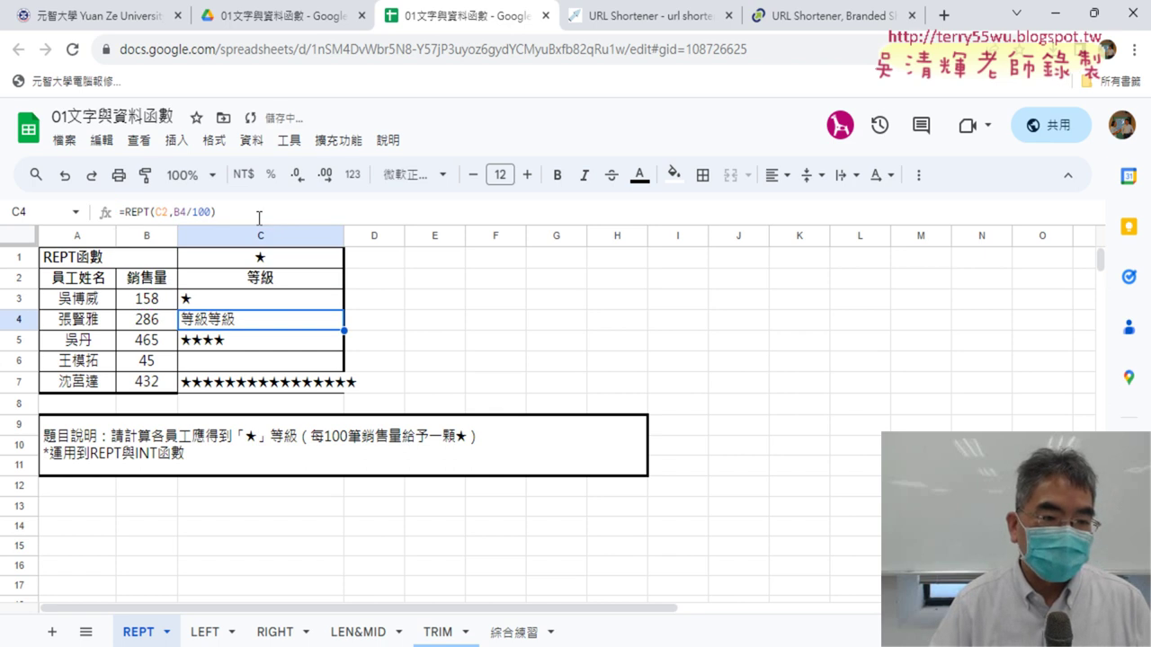
{"action": "left_click", "coordinate": [274, 304]}
{"action": "left_click_drag", "start_coordinate": [343, 309], "coordinate": [338, 390]}
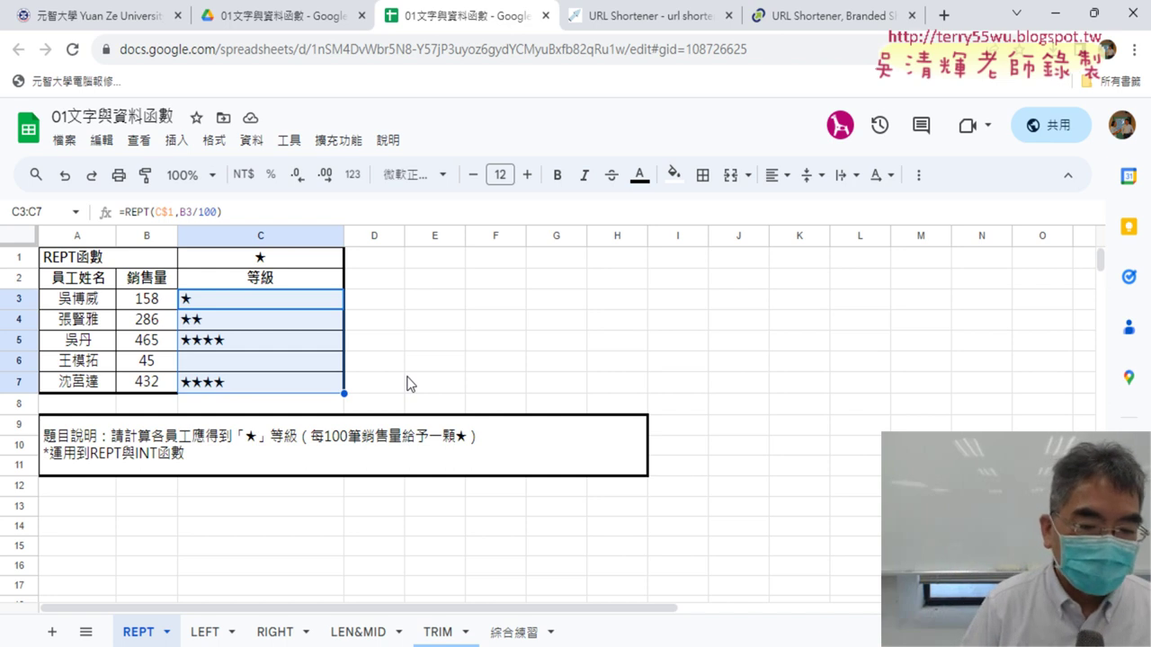
On the LEFT sheet, enter =left(A10,1) in D10 under the 稱呼 heading to extract the surname.
{"action": "left_click", "coordinate": [208, 633]}
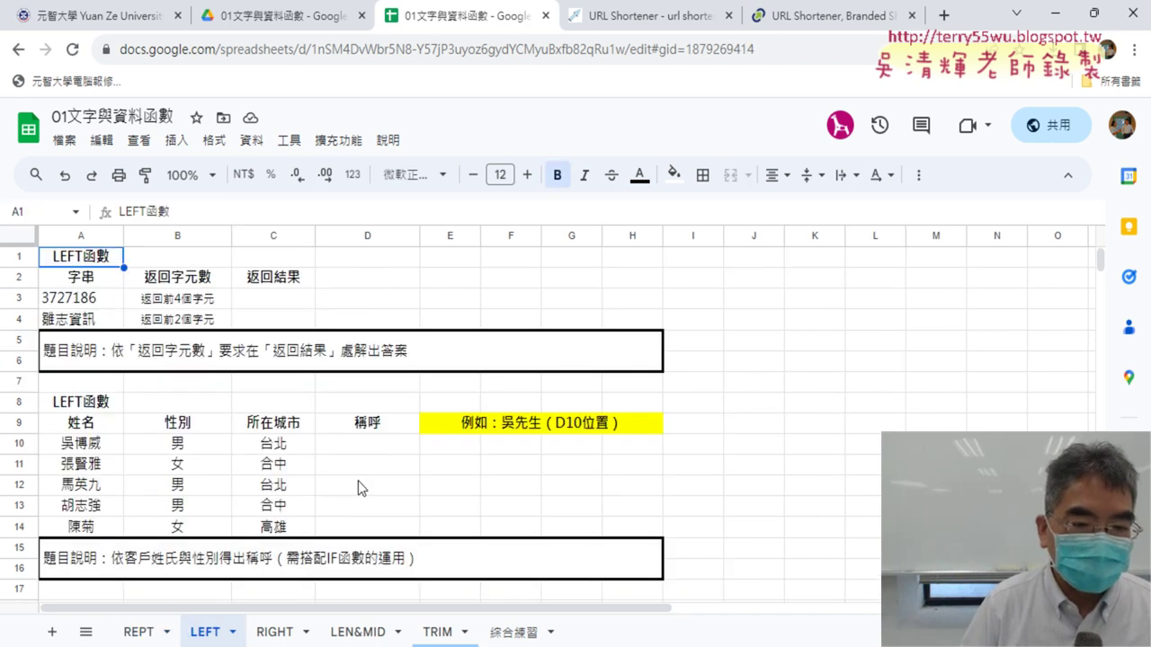
{"action": "left_click", "coordinate": [385, 447]}
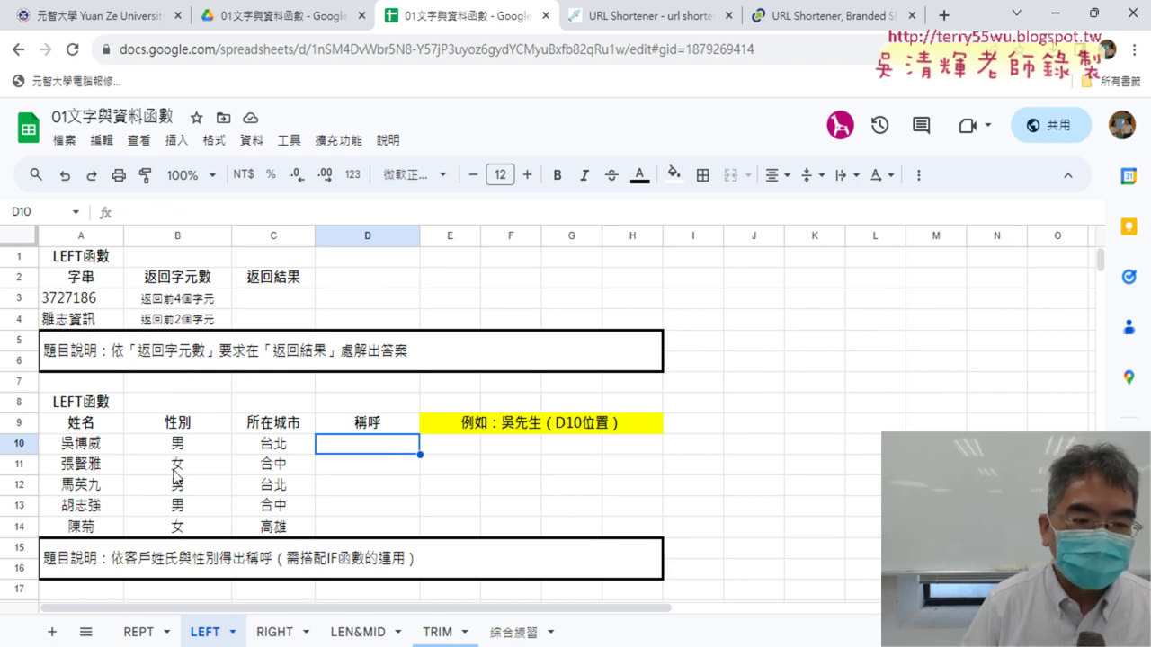
{"action": "type", "text": "="}
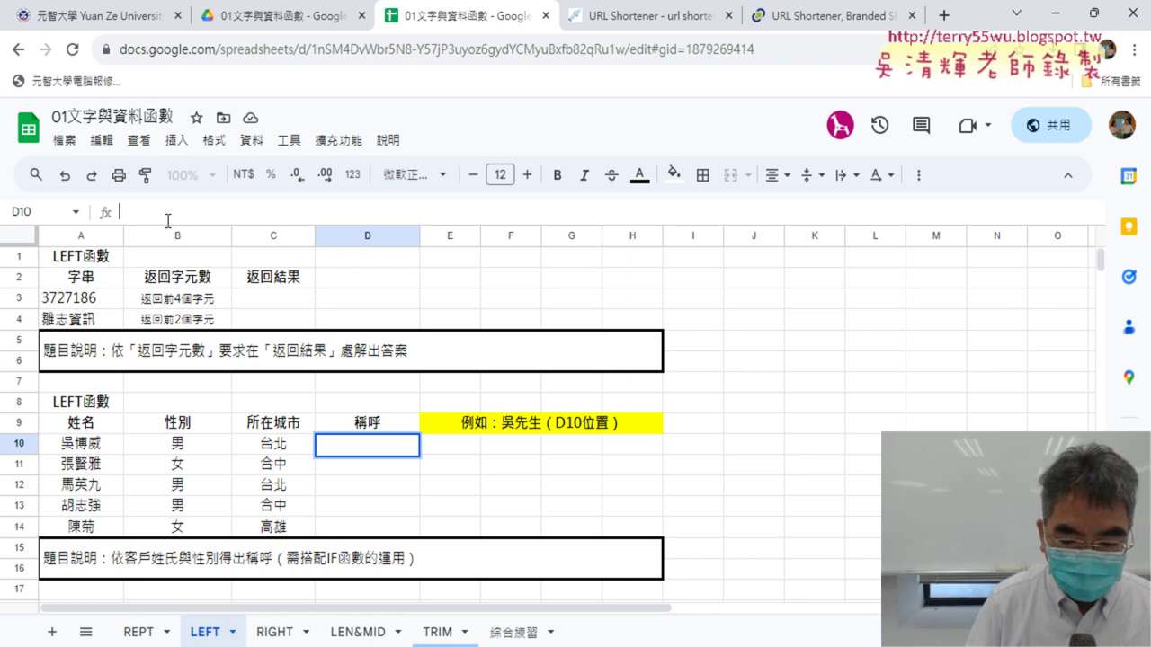
{"action": "type", "text": "le"}
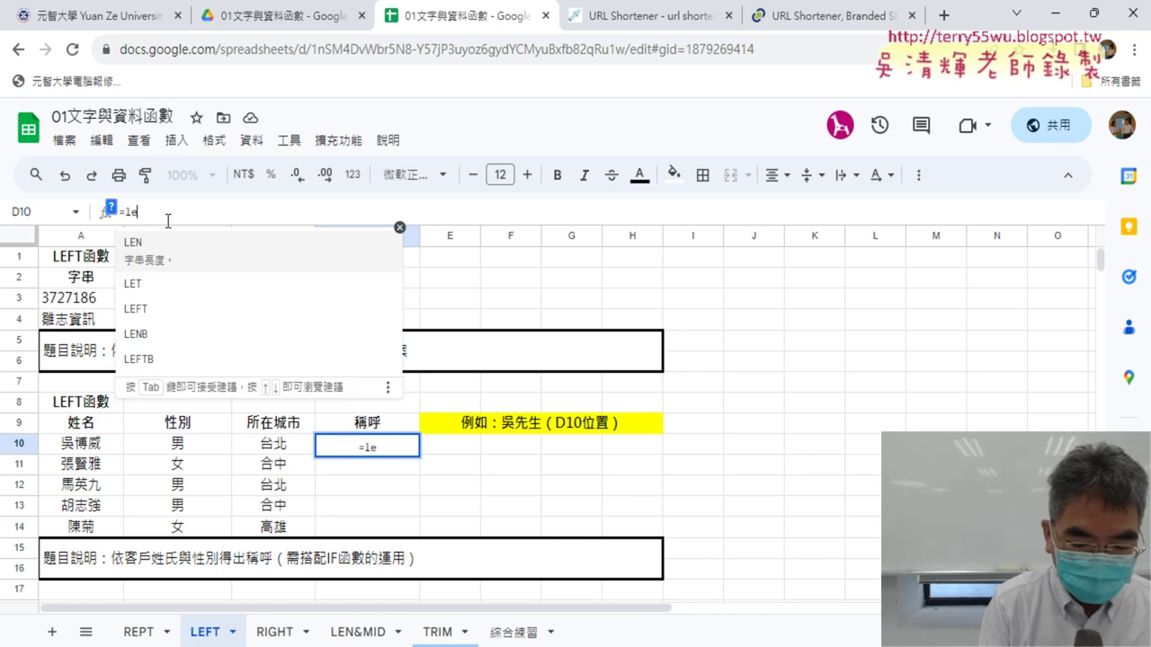
{"action": "type", "text": "ft("}
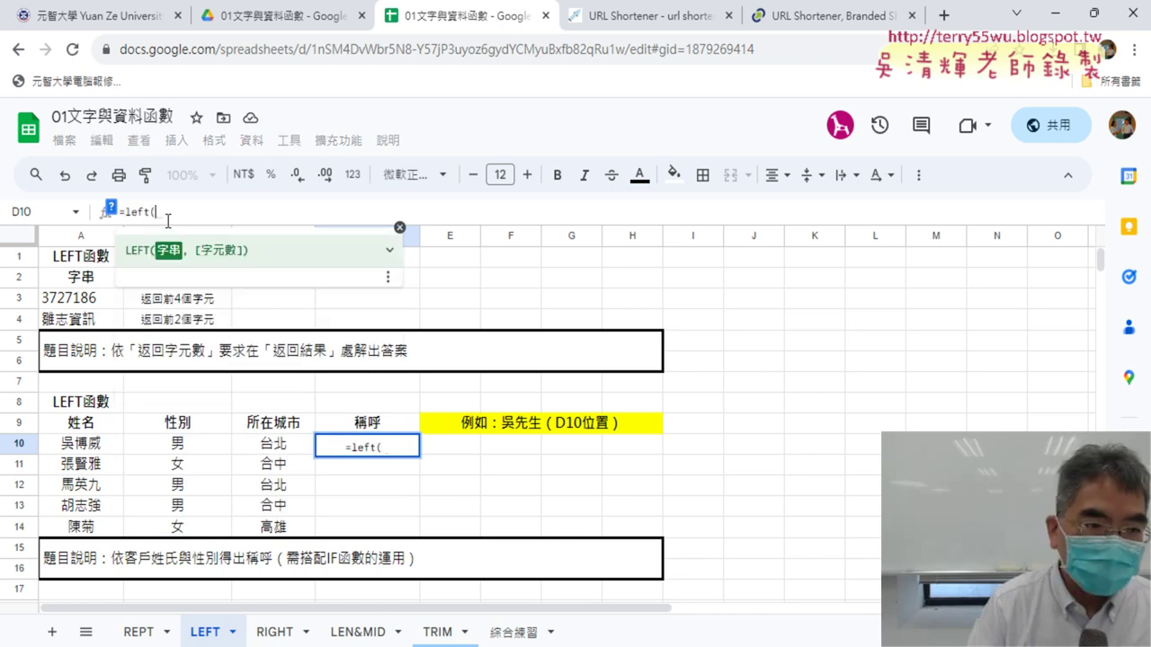
{"action": "left_click", "coordinate": [97, 444]}
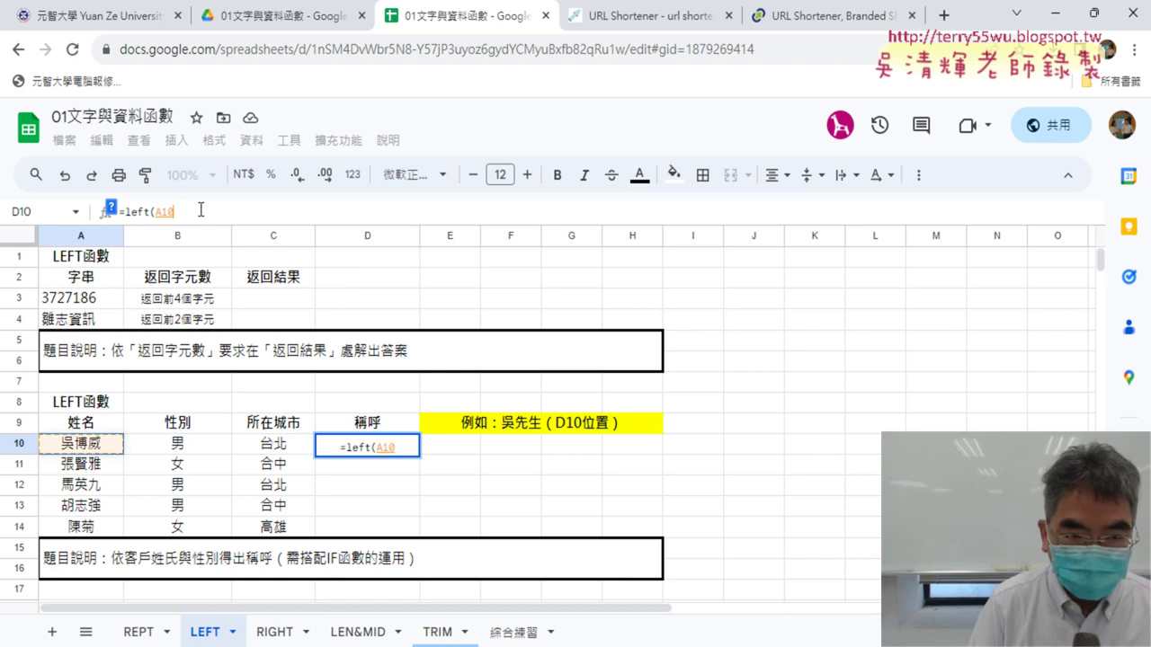
{"action": "type", "text": ",1)"}
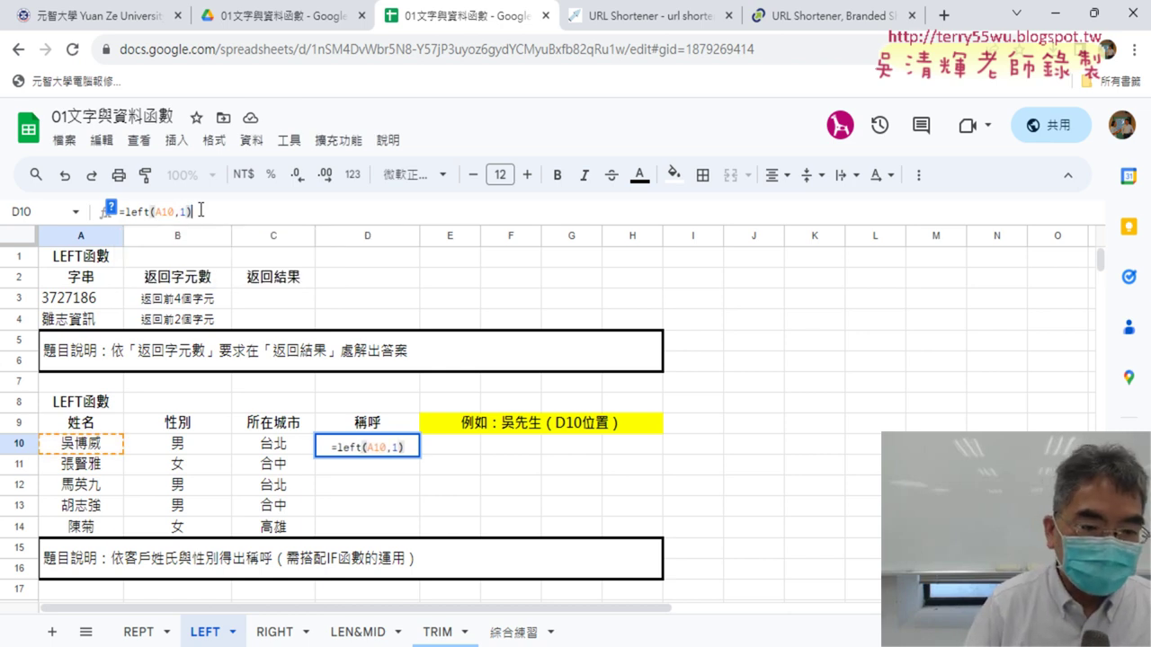
{"action": "key", "text": "Return"}
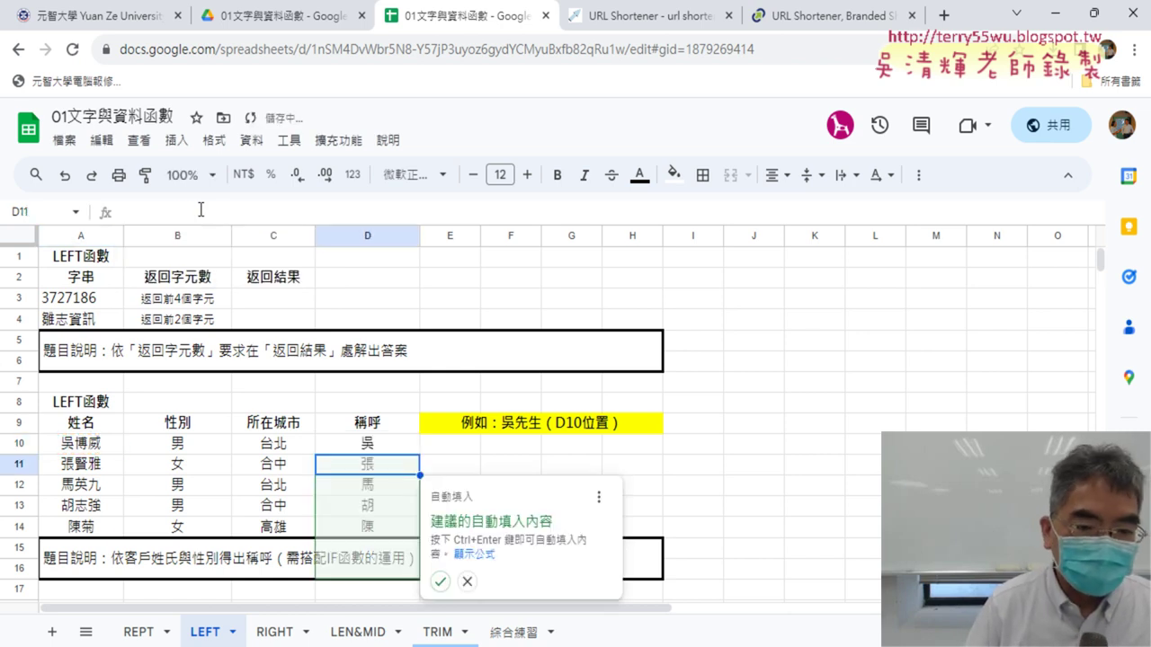
Accept the suggested autofill below D10 and clear the surplus formula in D15.
{"action": "left_click", "coordinate": [437, 559]}
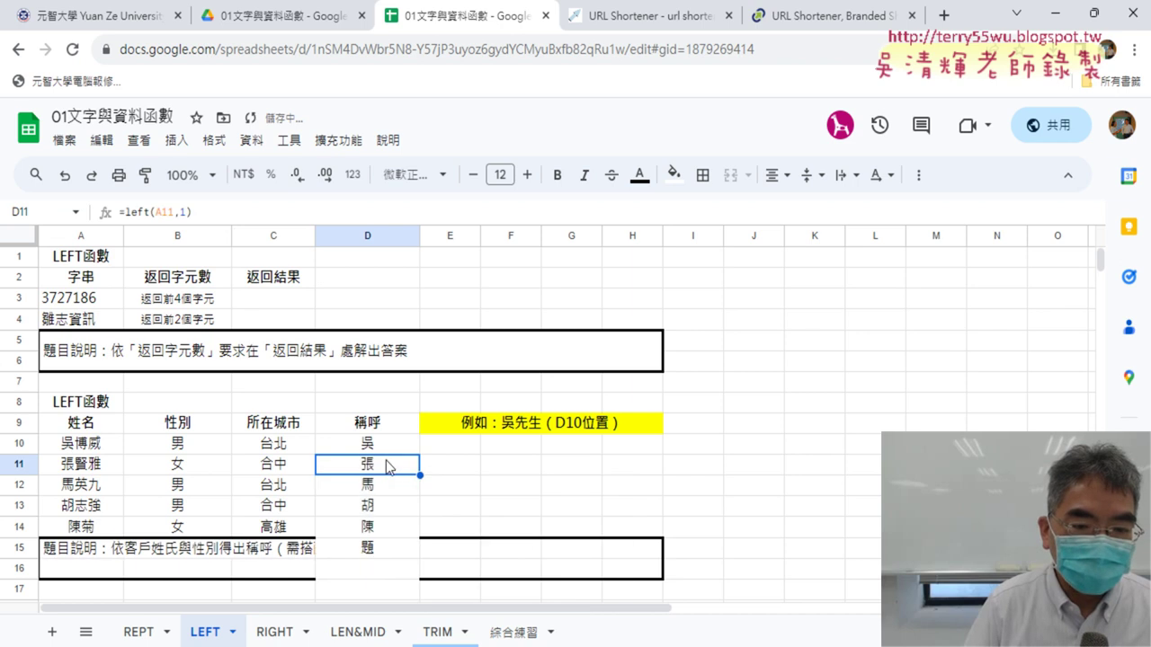
{"action": "left_click", "coordinate": [396, 547]}
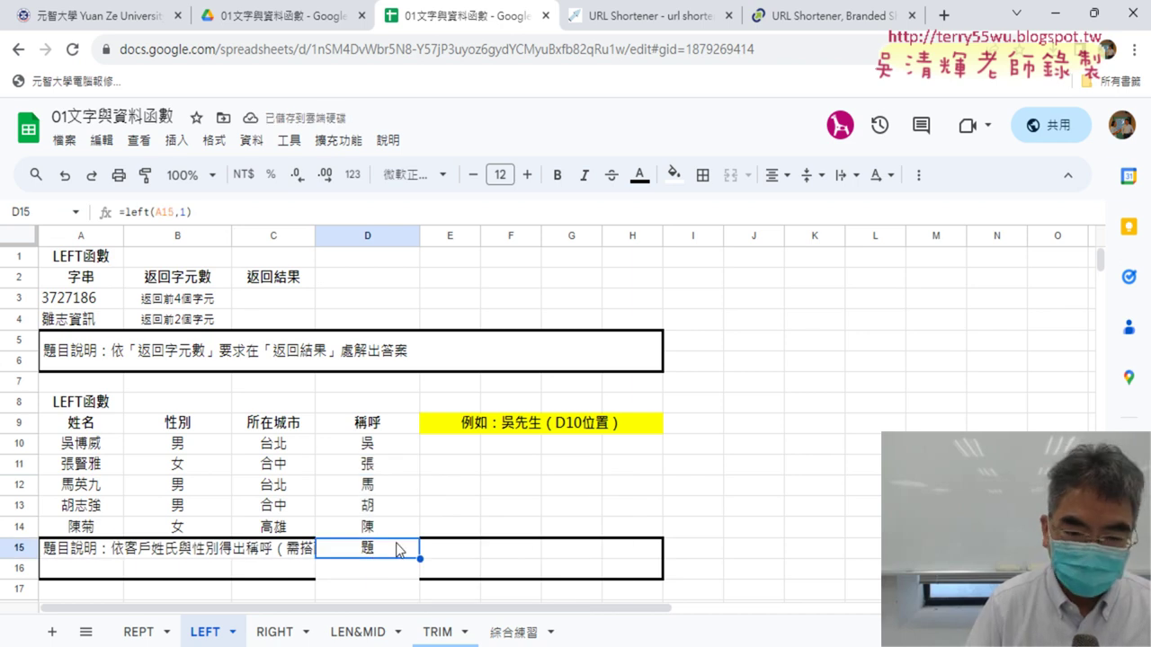
{"action": "key", "text": "Delete"}
Extend the LEFT formula in D10 with the & operator and the start of an IF function.
{"action": "left_click", "coordinate": [395, 449]}
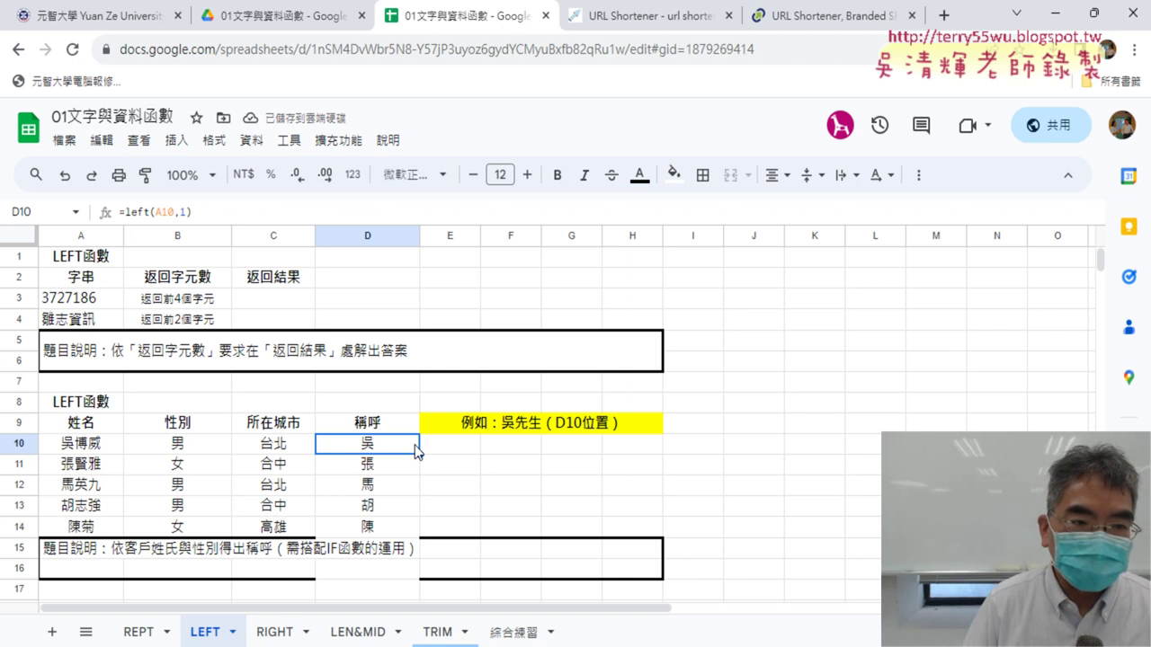
{"action": "left_click", "coordinate": [198, 452]}
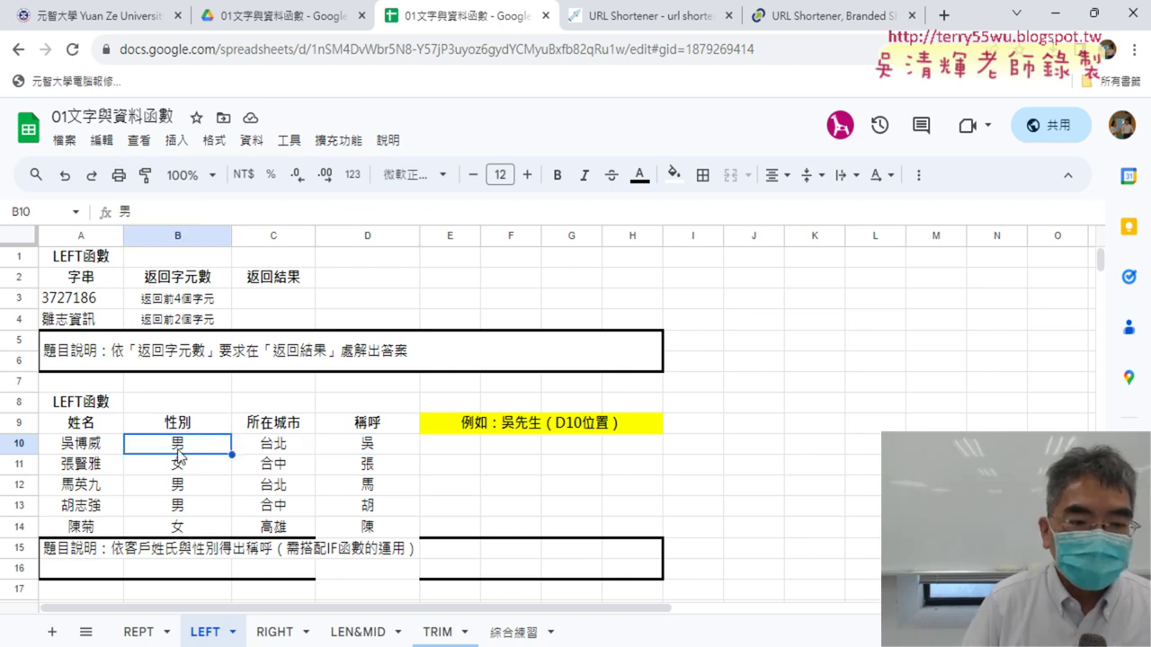
{"action": "left_click", "coordinate": [392, 452]}
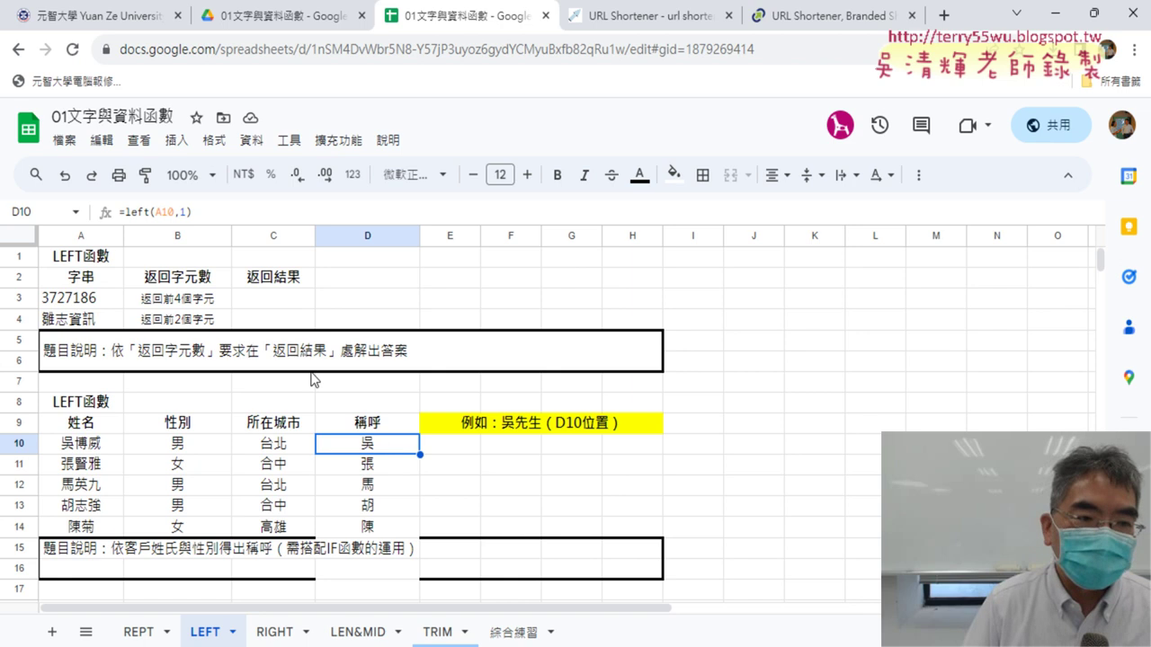
{"action": "left_click", "coordinate": [257, 214]}
{"action": "type", "text": "&"}
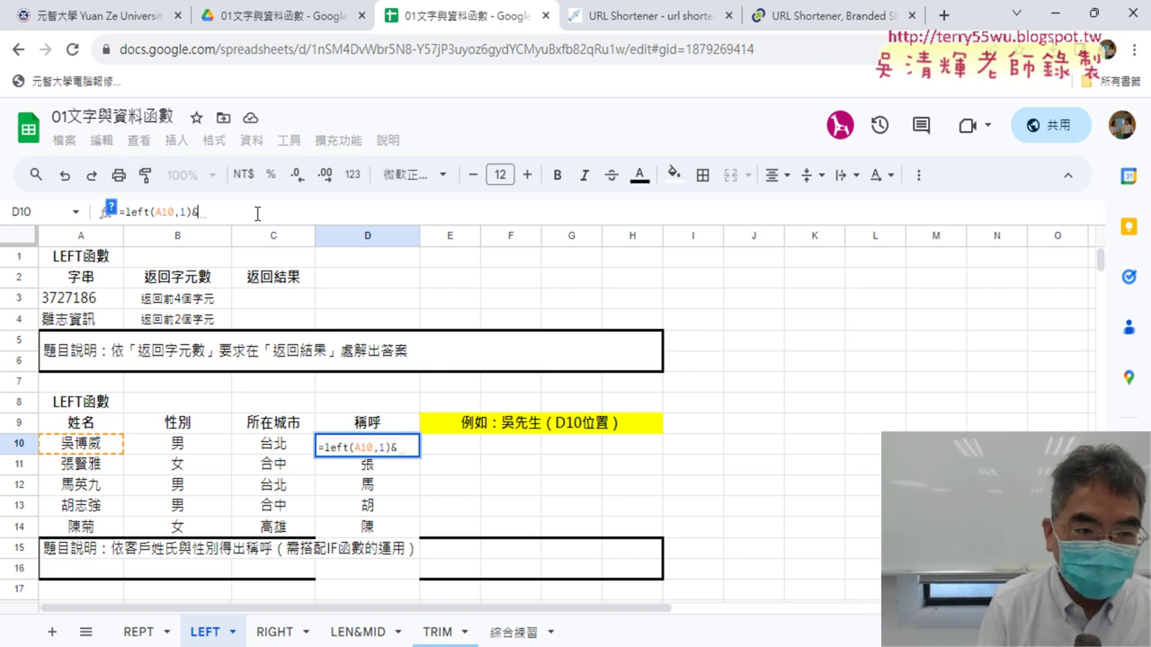
{"action": "type", "text": "if("}
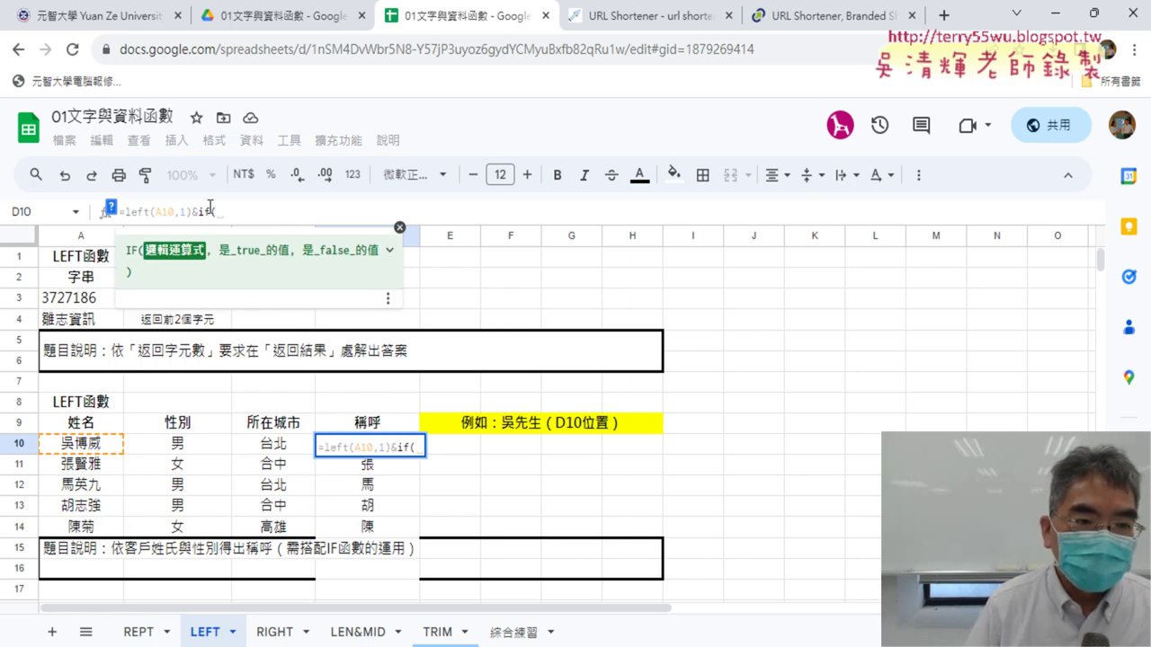
Set the logical test of the IF function in D10 to B10="男".
{"action": "left_click", "coordinate": [185, 450]}
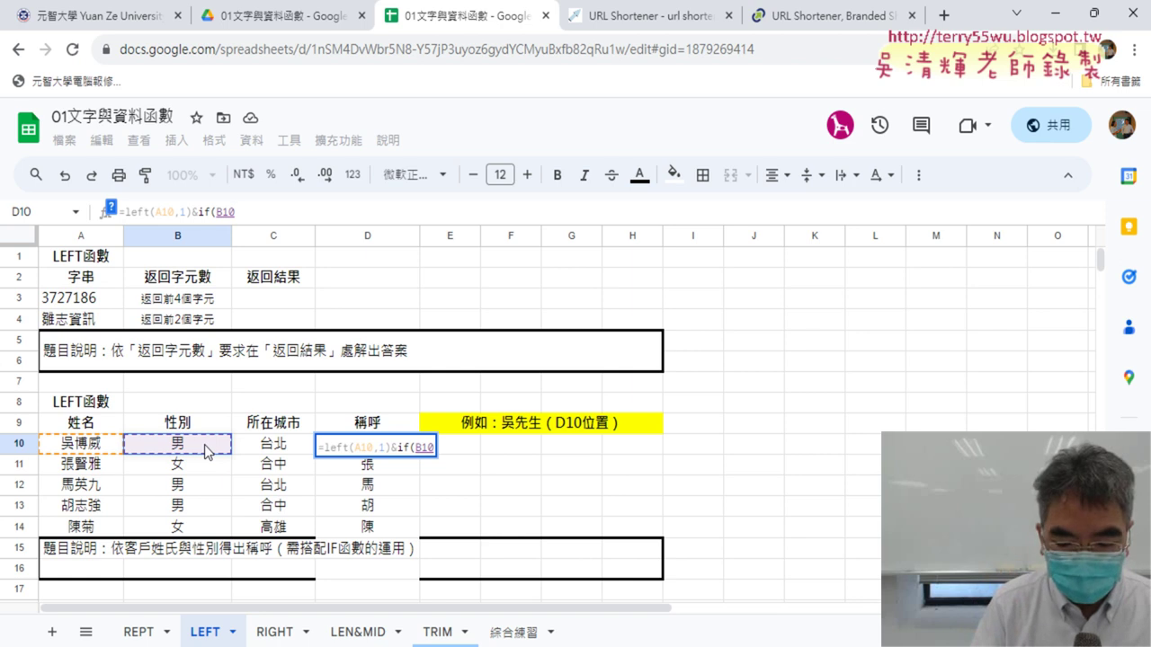
{"action": "type", "text": "=\""}
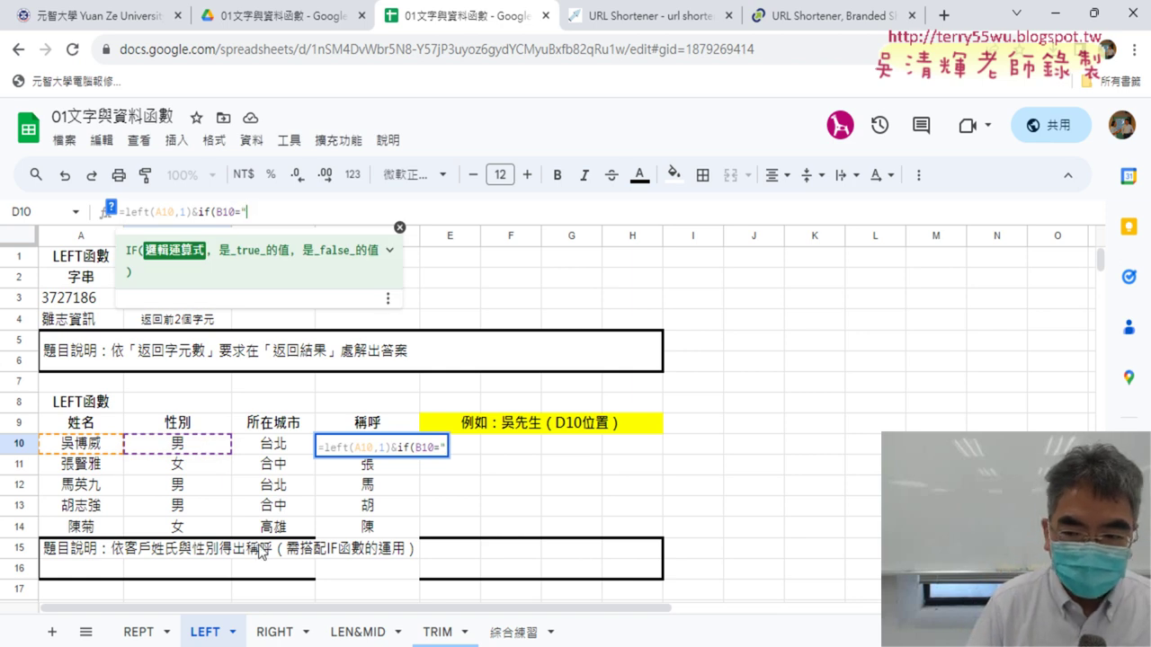
{"action": "type", "text": "南"}
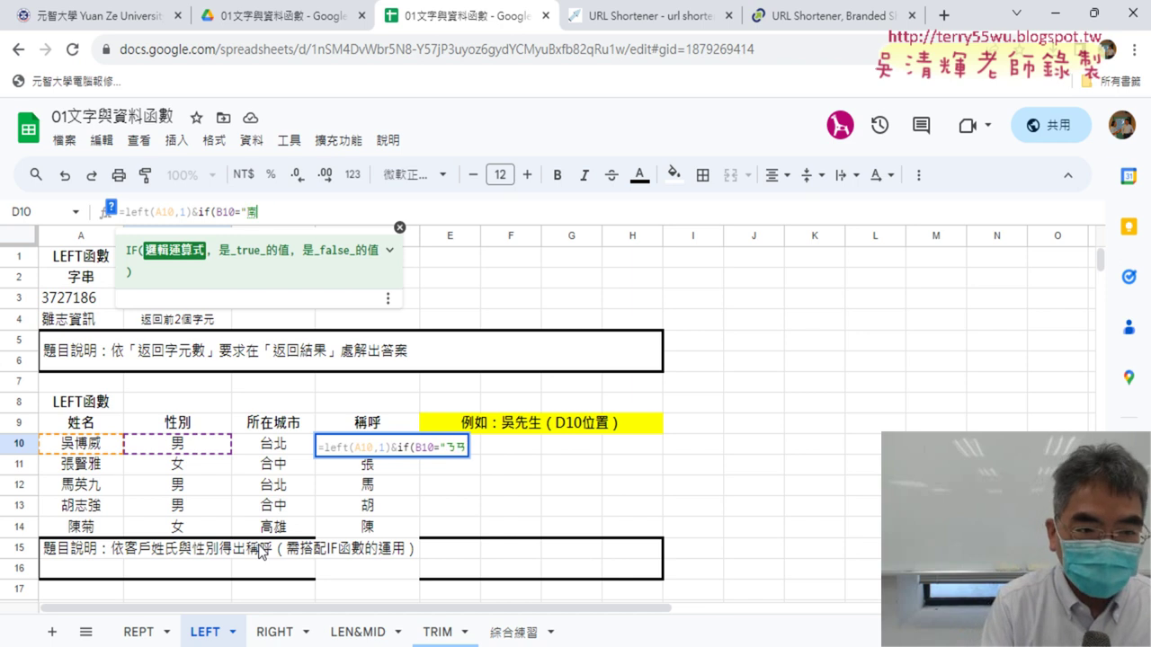
{"action": "key", "text": "Down"}
{"action": "key", "text": "Down"}
{"action": "key", "text": "Down"}
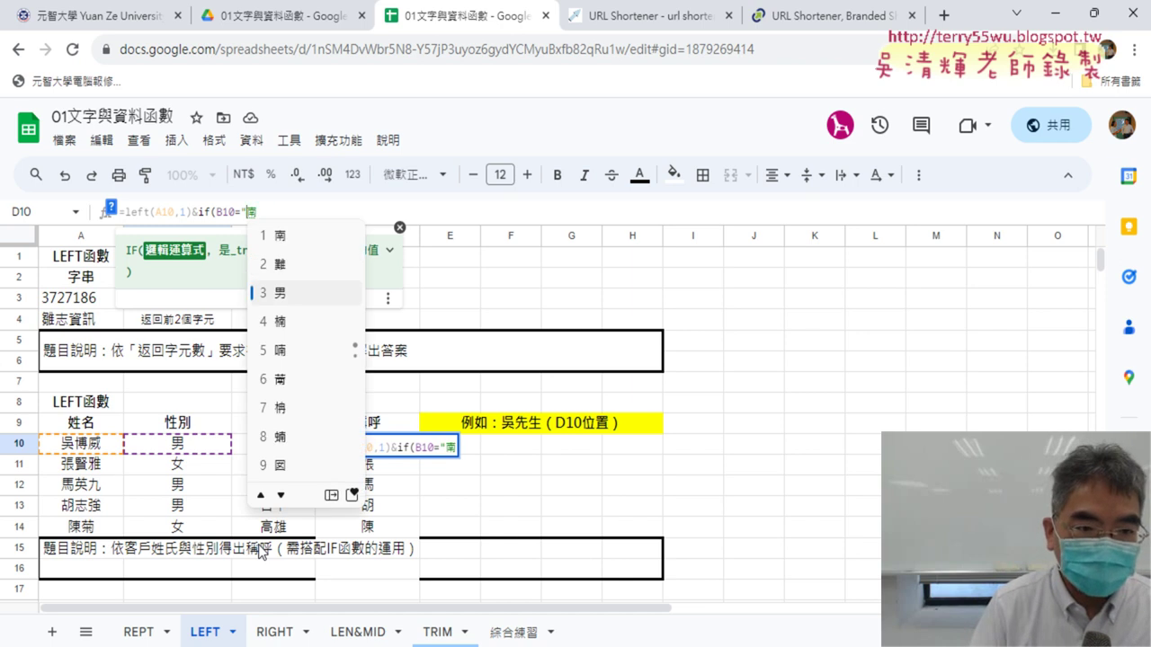
{"action": "key", "text": "Return"}
{"action": "type", "text": "\")"}
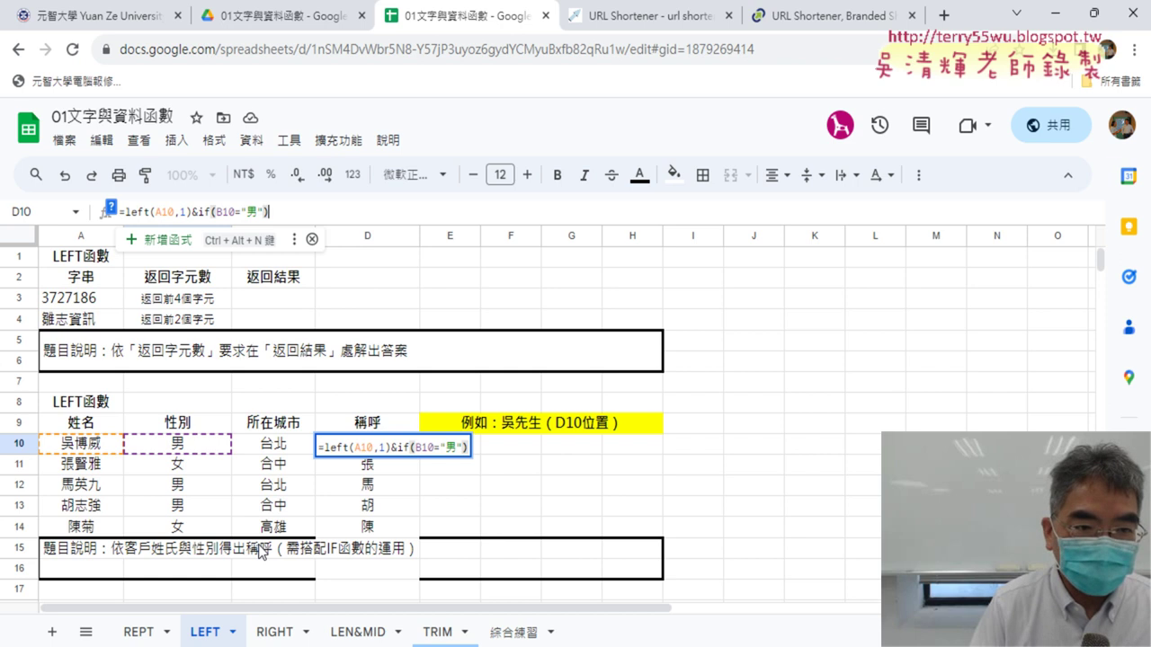
{"action": "key", "text": "BackSpace"}
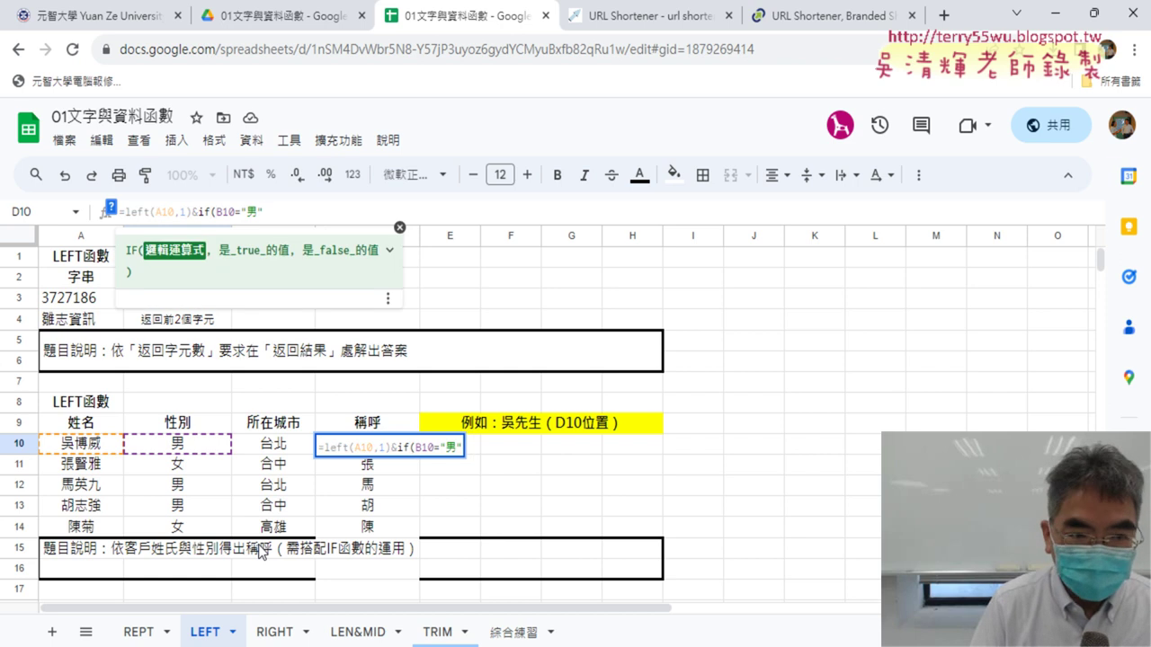
{"action": "type", "text": "ㄓ"}
{"action": "key", "text": "BackSpace"}
{"action": "type", "text": ","}
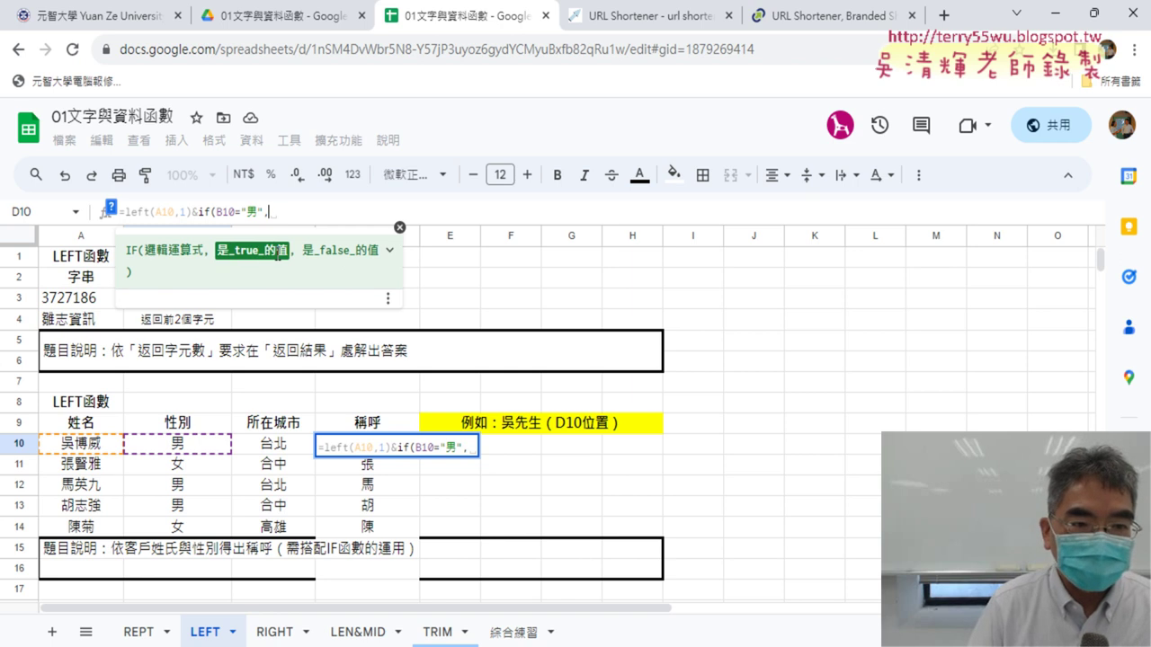
Set the IF function's value-if-true in D10 to "先生".
{"action": "type", "text": "\""}
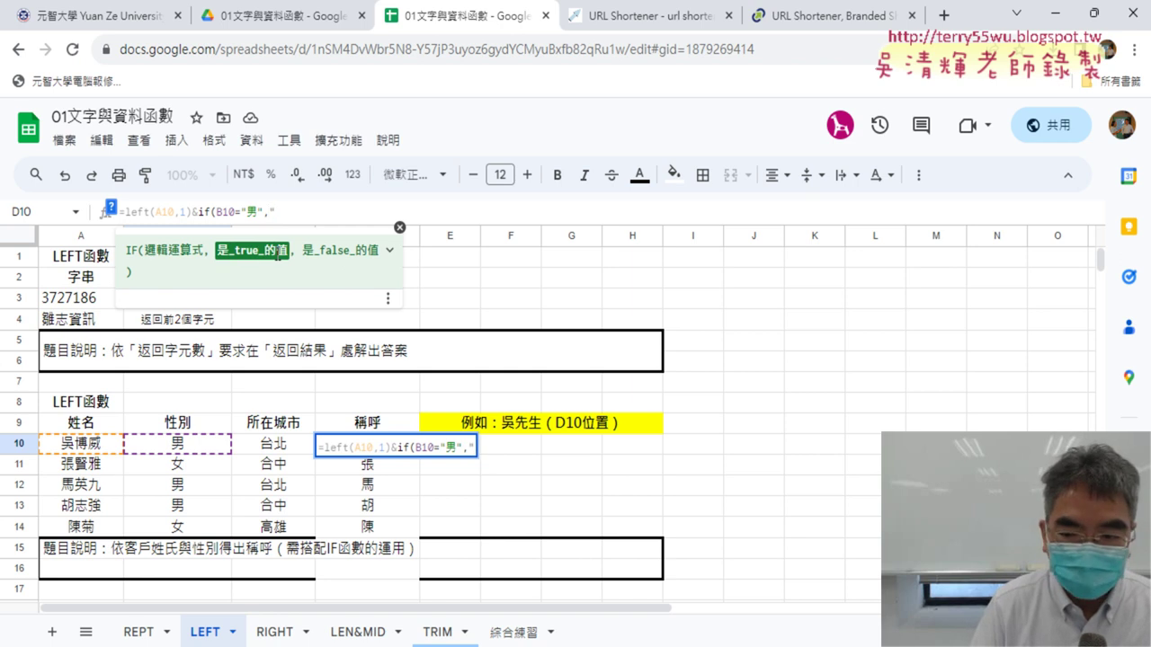
{"action": "type", "text": "ㄕ"}
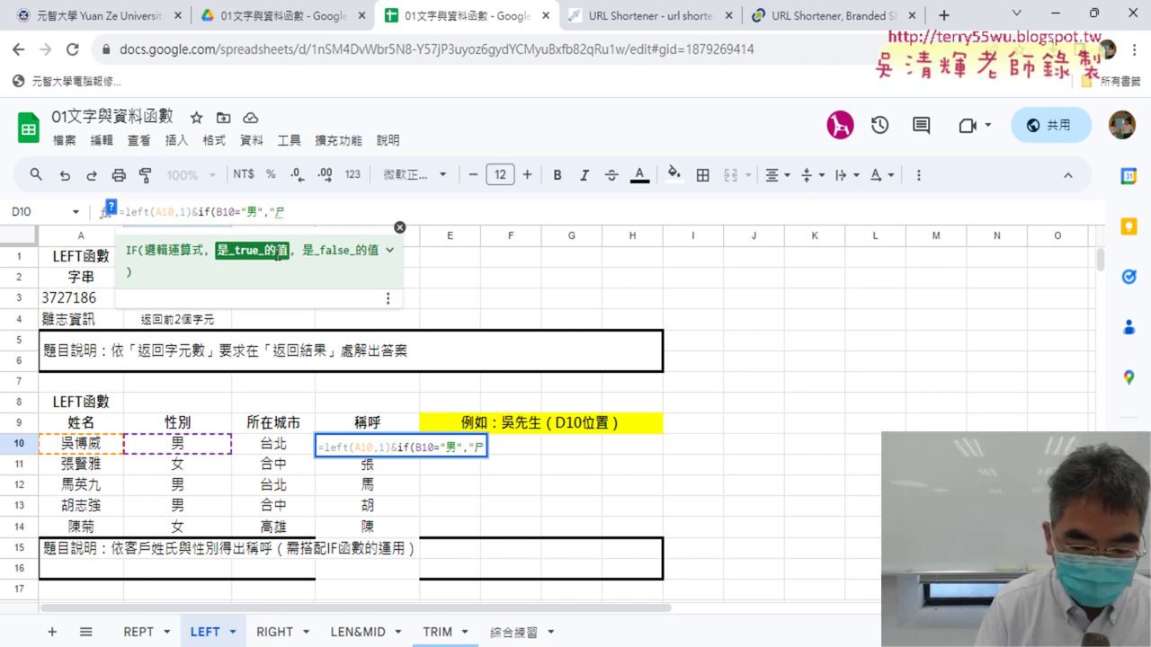
{"action": "type", "text": "ㄢ"}
{"action": "key", "text": "BackSpace"}
{"action": "key", "text": "BackSpace"}
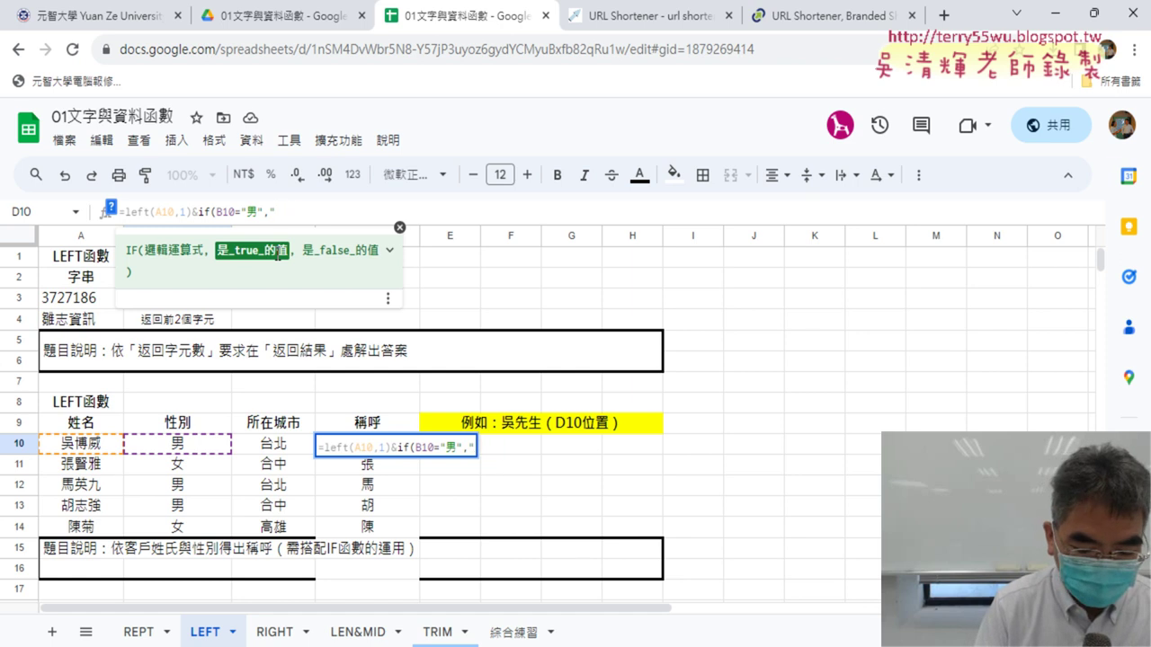
{"action": "type", "text": "ㄒㄧㄢ ㄕㄥ "}
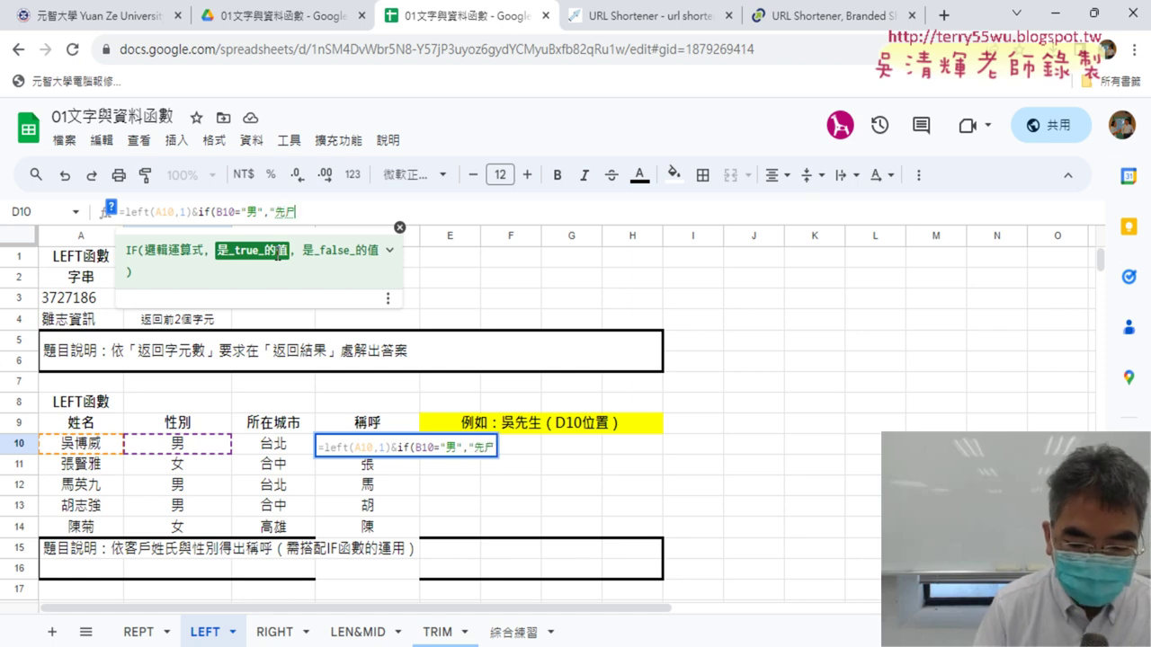
{"action": "type", "text": "\""}
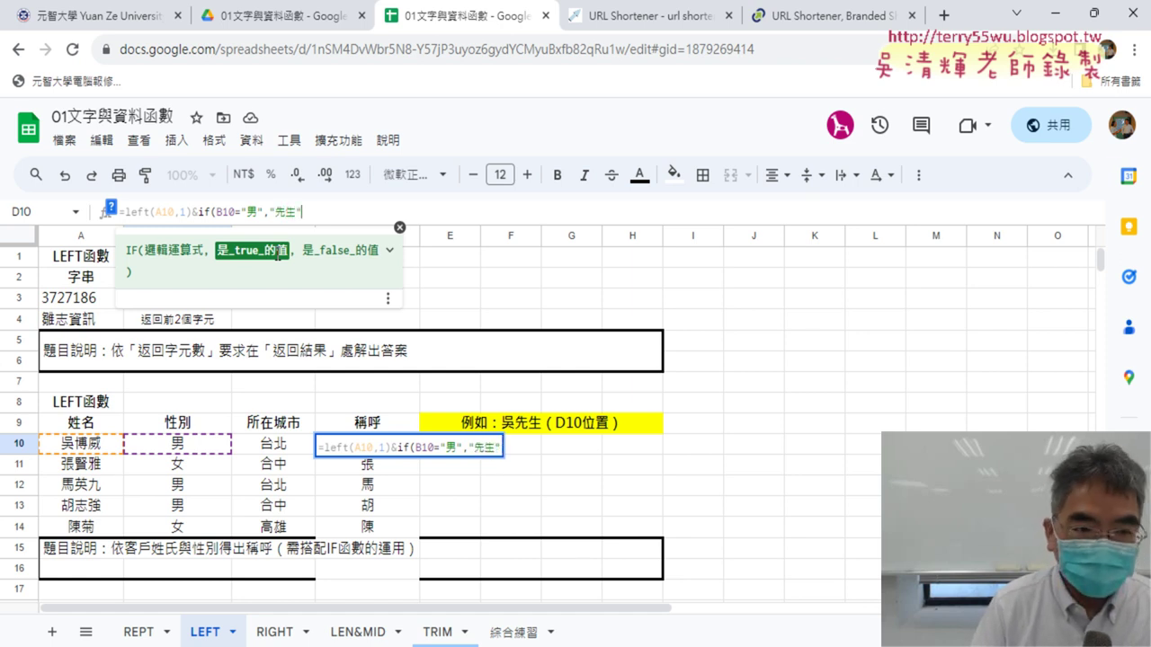
{"action": "type", "text": ","}
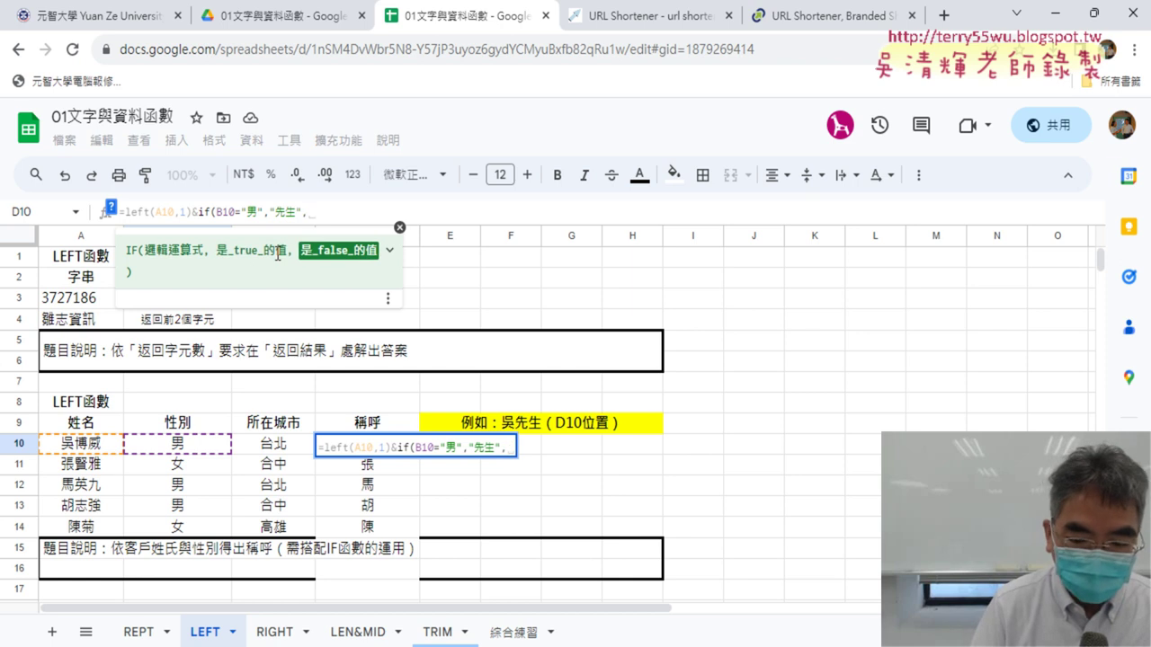
Set the IF function's value-if-false in D10 to "小姐" and commit the completed formula.
{"action": "type", "text": "\"\""}
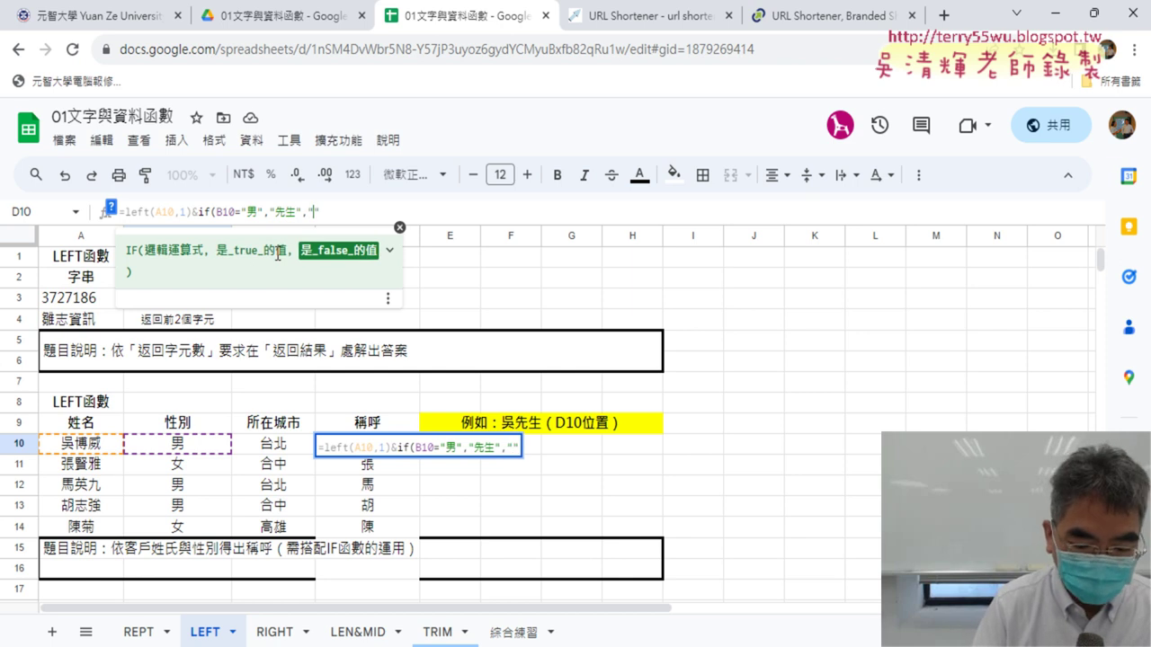
{"action": "type", "text": "xi"}
{"action": "key", "text": "BackSpace"}
{"action": "key", "text": "BackSpace"}
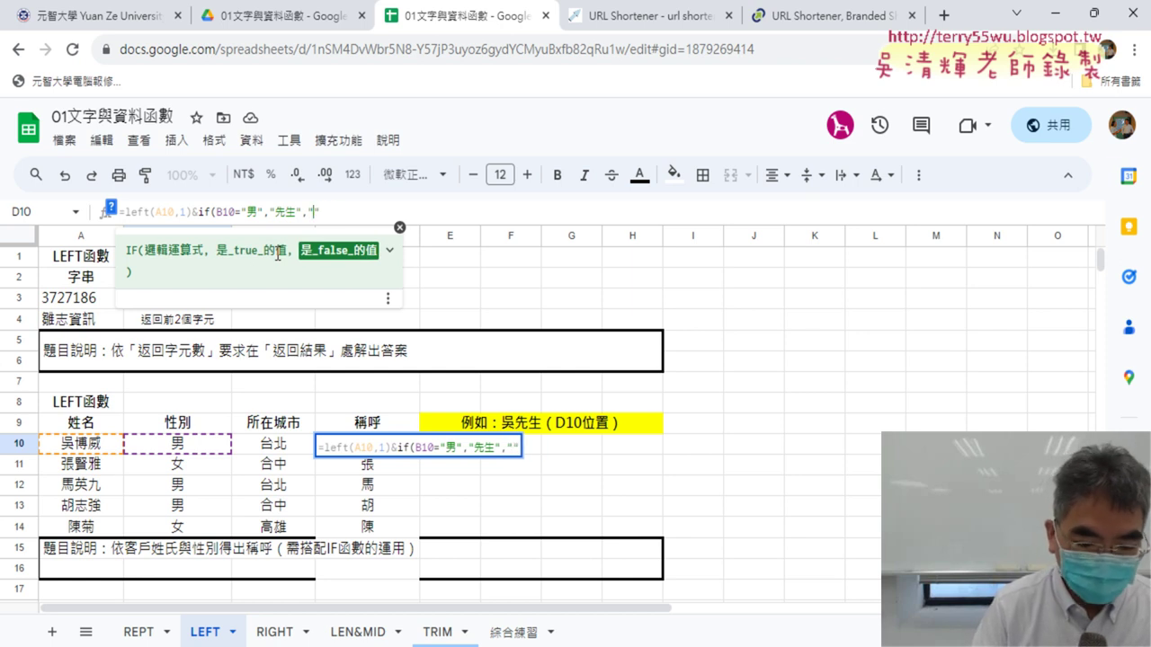
{"action": "type", "text": "小"}
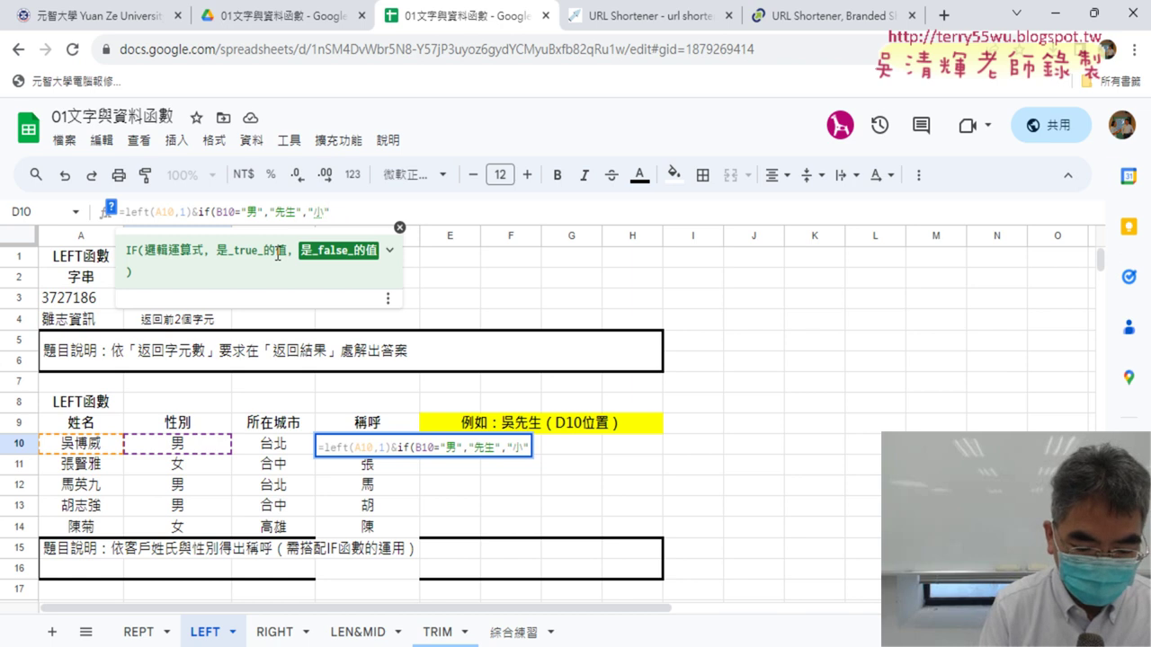
{"action": "type", "text": "姐\""}
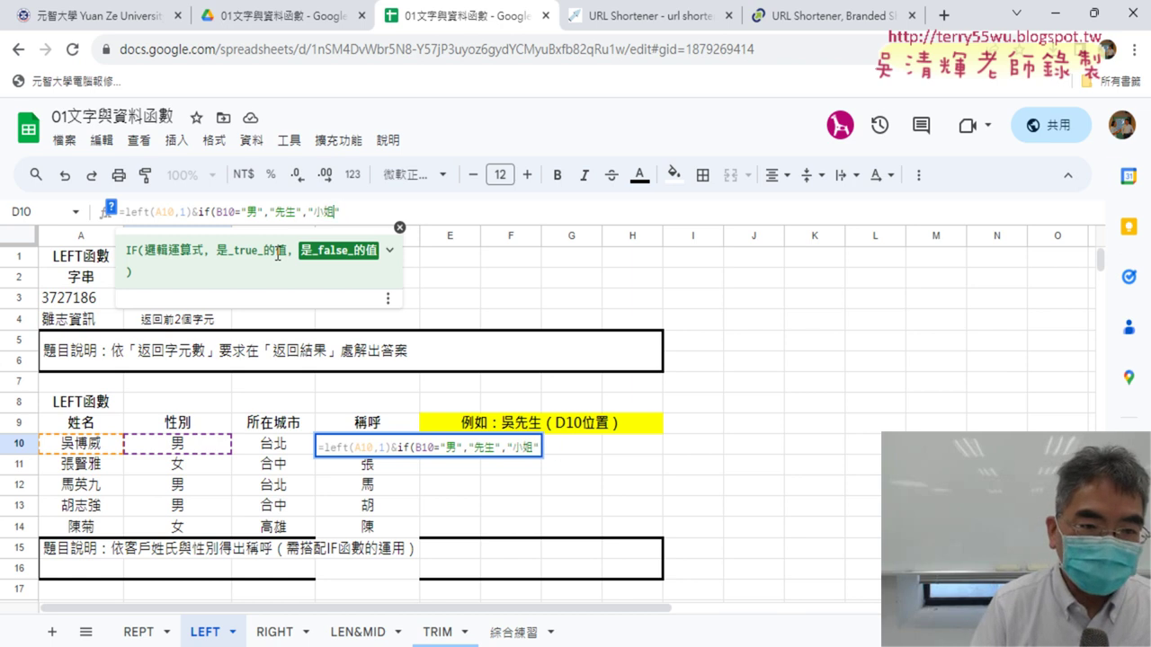
{"action": "type", "text": ")"}
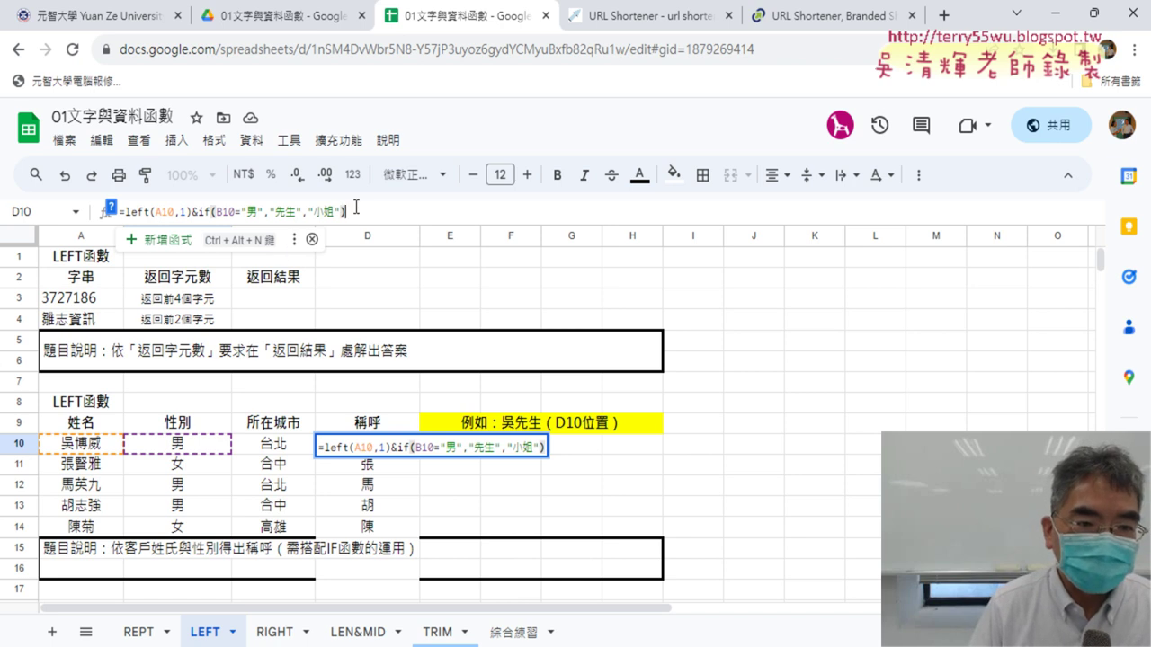
{"action": "left_click_drag", "start_coordinate": [356, 211], "coordinate": [154, 232]}
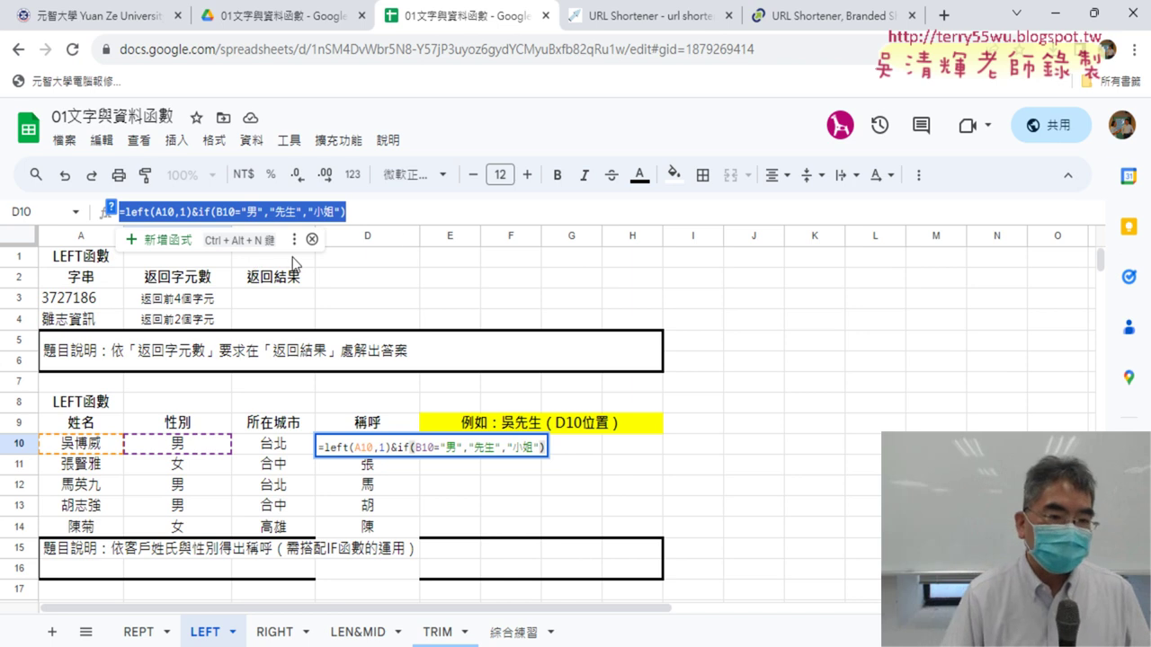
{"action": "left_click", "coordinate": [370, 209]}
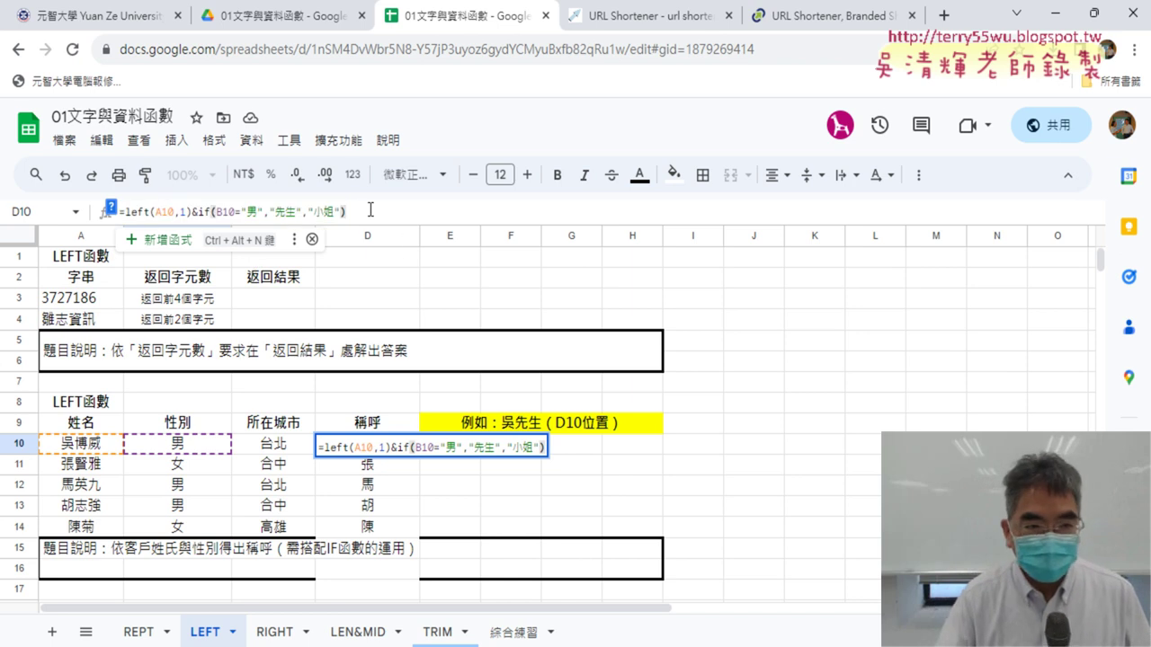
{"action": "key", "text": "Return"}
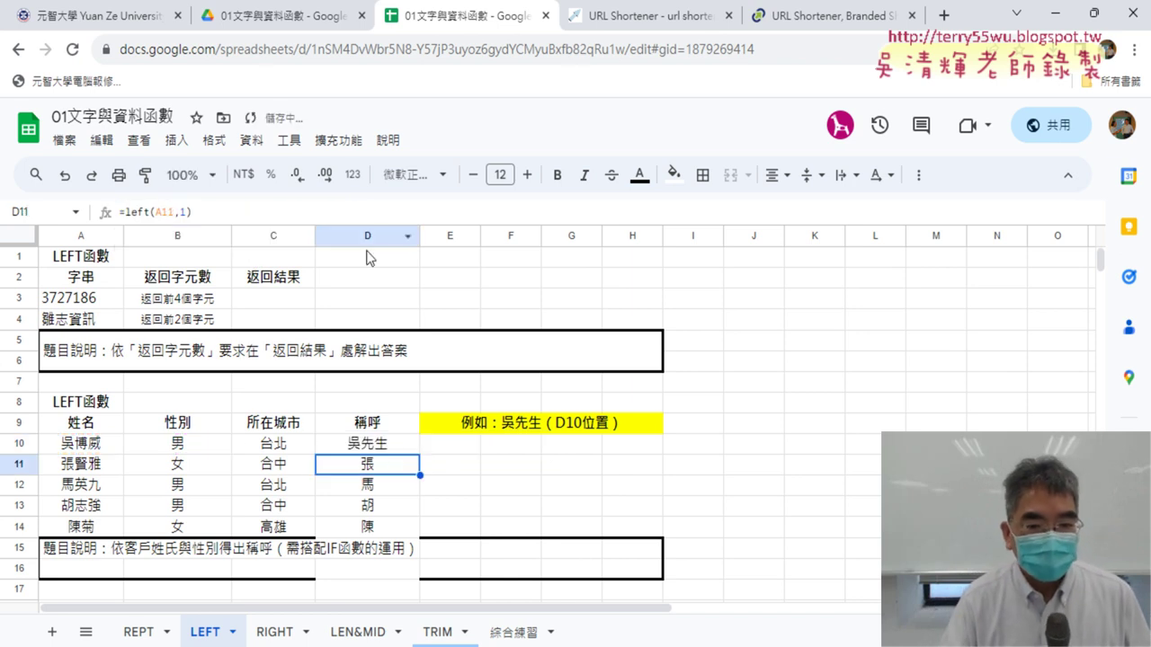
Copy the combined LEFT and IF formula from D10 down through D14.
{"action": "left_click", "coordinate": [399, 446]}
{"action": "left_click_drag", "start_coordinate": [420, 455], "coordinate": [423, 532]}
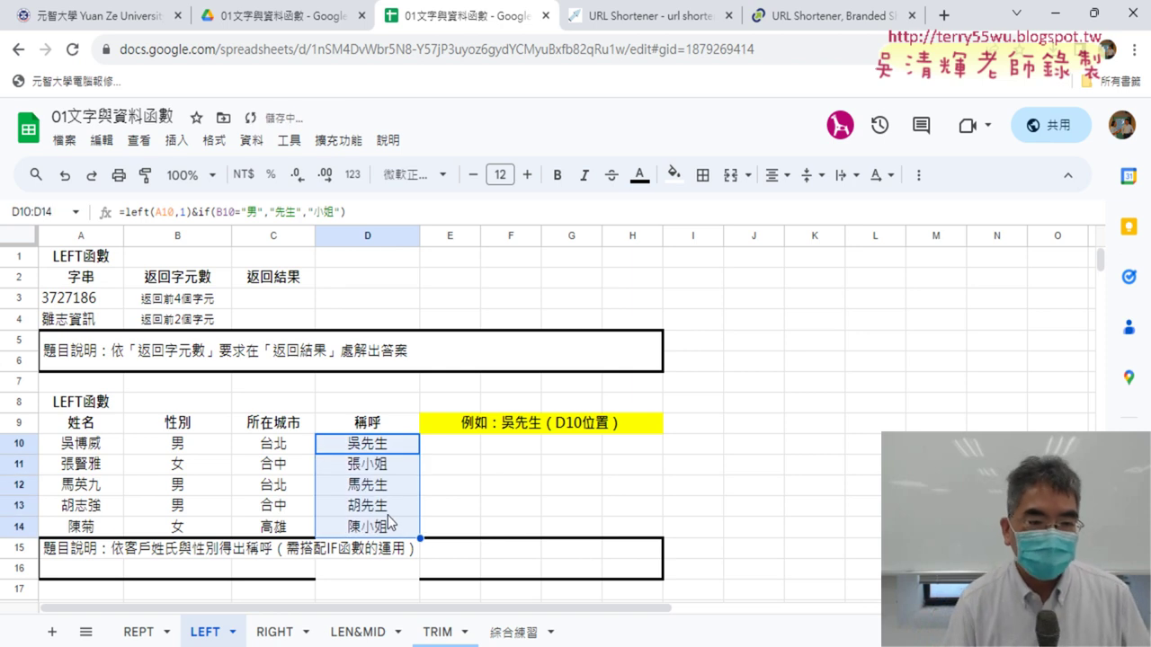
{"action": "left_click", "coordinate": [288, 303]}
{"action": "left_click", "coordinate": [289, 324]}
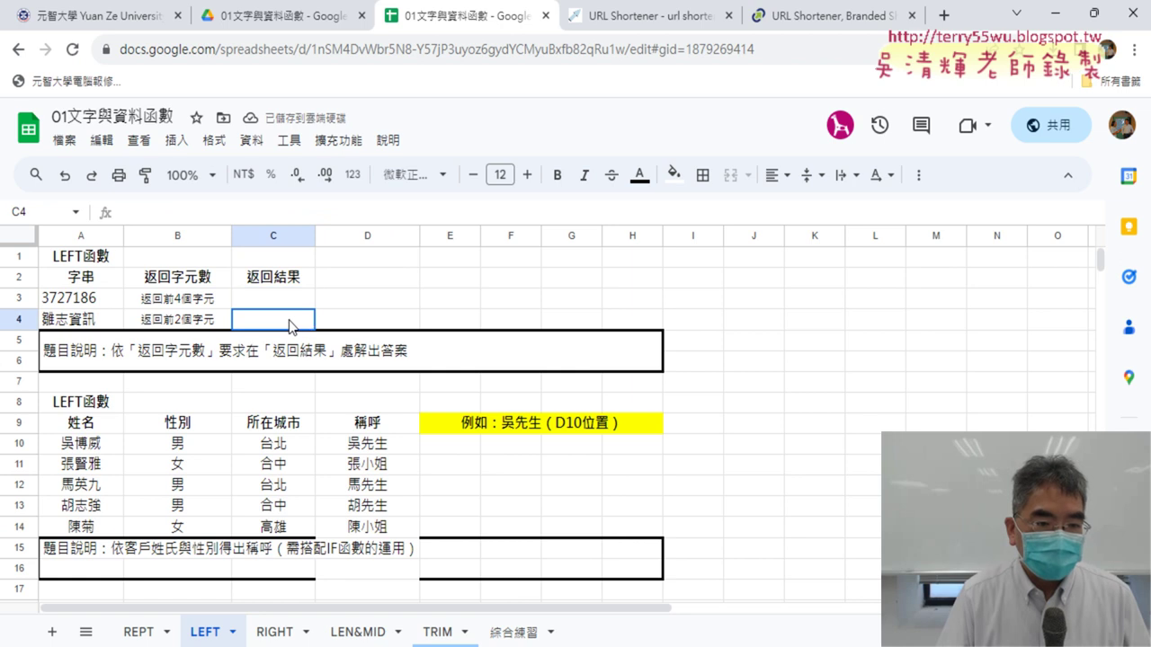
Switch to the LEN&MID sheet and select C12, the first 性別 cell of the ID-number gender exercise.
{"action": "left_click", "coordinate": [294, 636]}
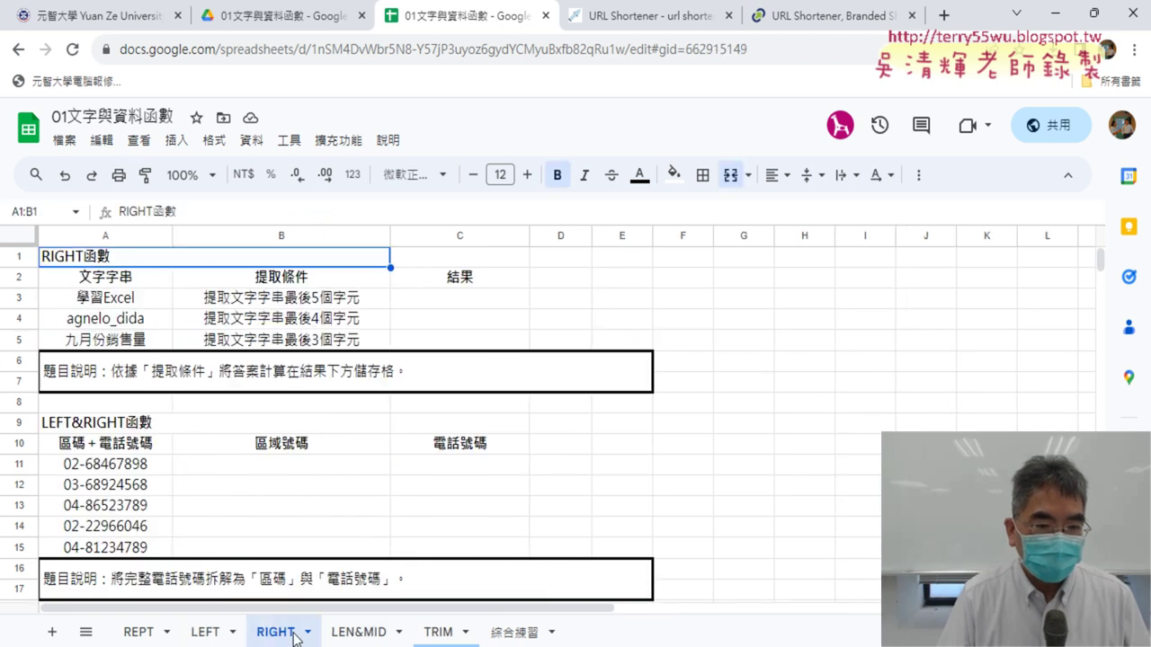
{"action": "left_click", "coordinate": [378, 636]}
{"action": "scroll", "coordinate": [328, 538], "scroll_direction": "down", "scroll_amount": 3}
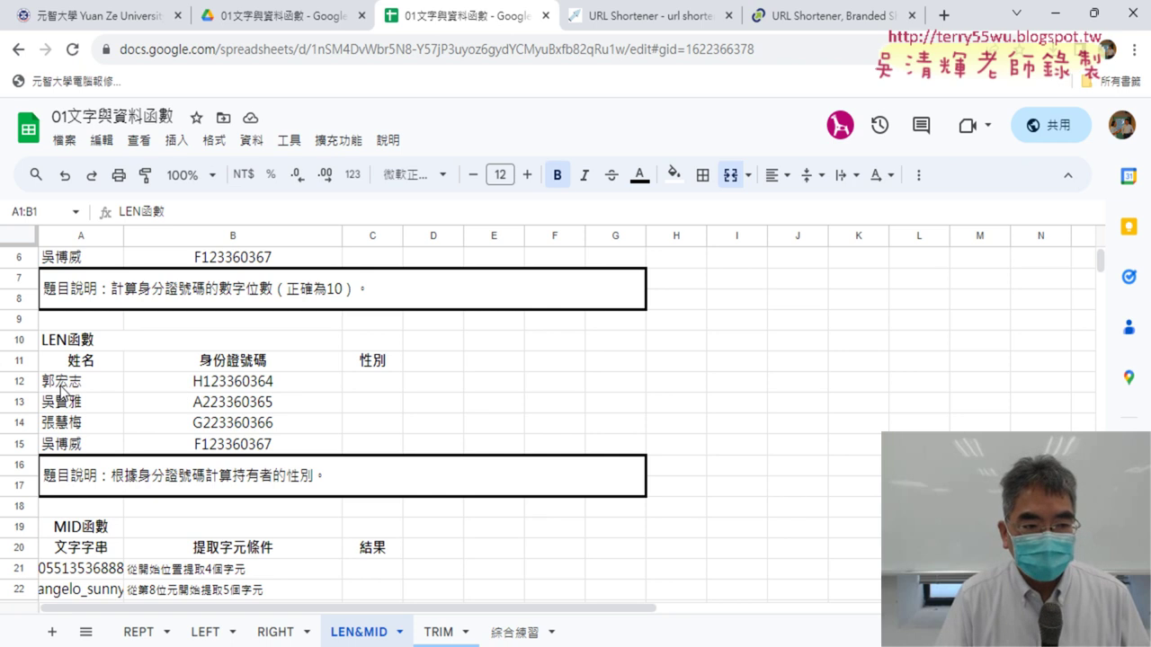
{"action": "left_click", "coordinate": [79, 387]}
{"action": "left_click", "coordinate": [209, 386]}
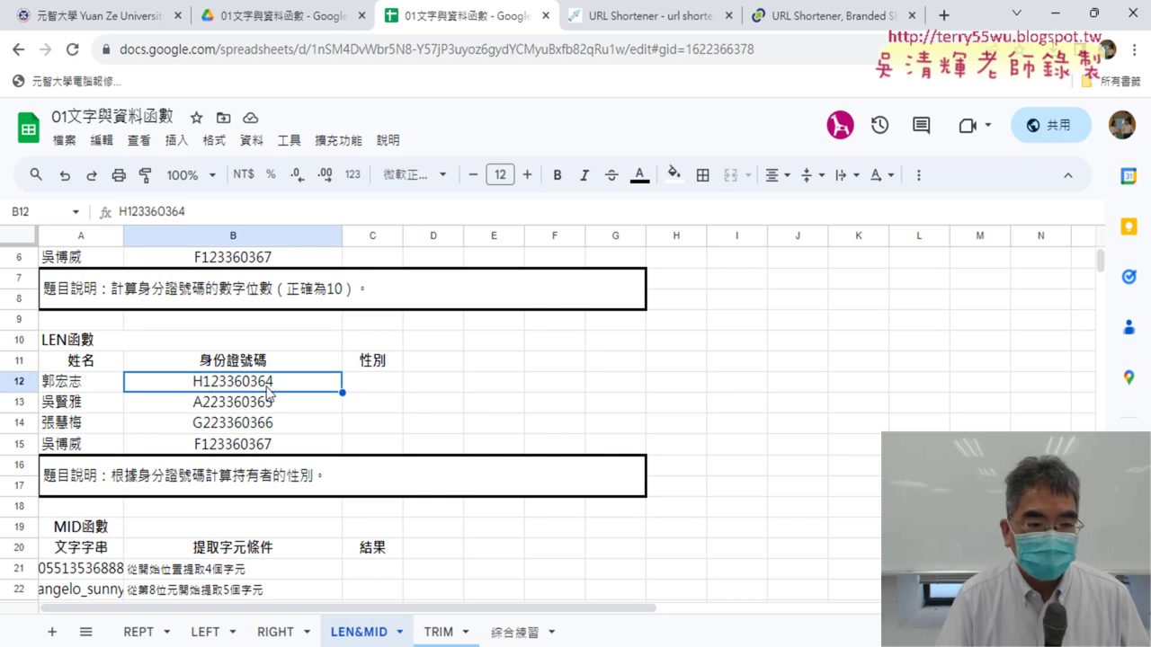
{"action": "left_click", "coordinate": [369, 385]}
Enter =mid(B12,2,1) in C12 to extract the ID number's second character, and accept the suggested autofill for the rows below.
{"action": "left_click", "coordinate": [133, 214]}
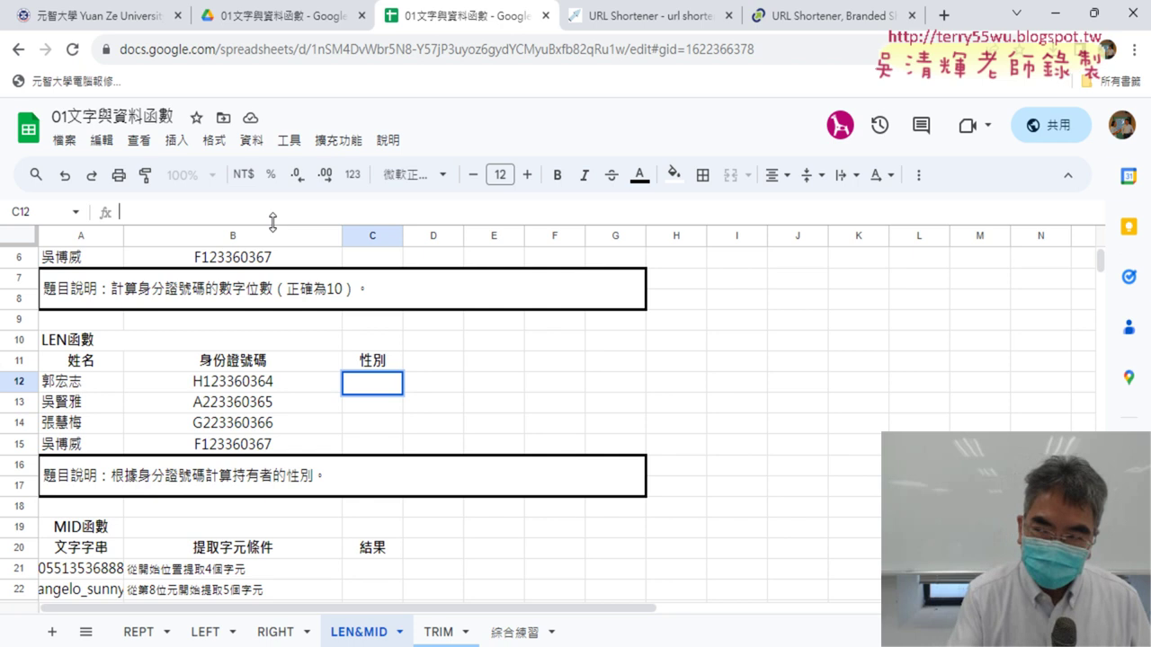
{"action": "type", "text": "ㄦ"}
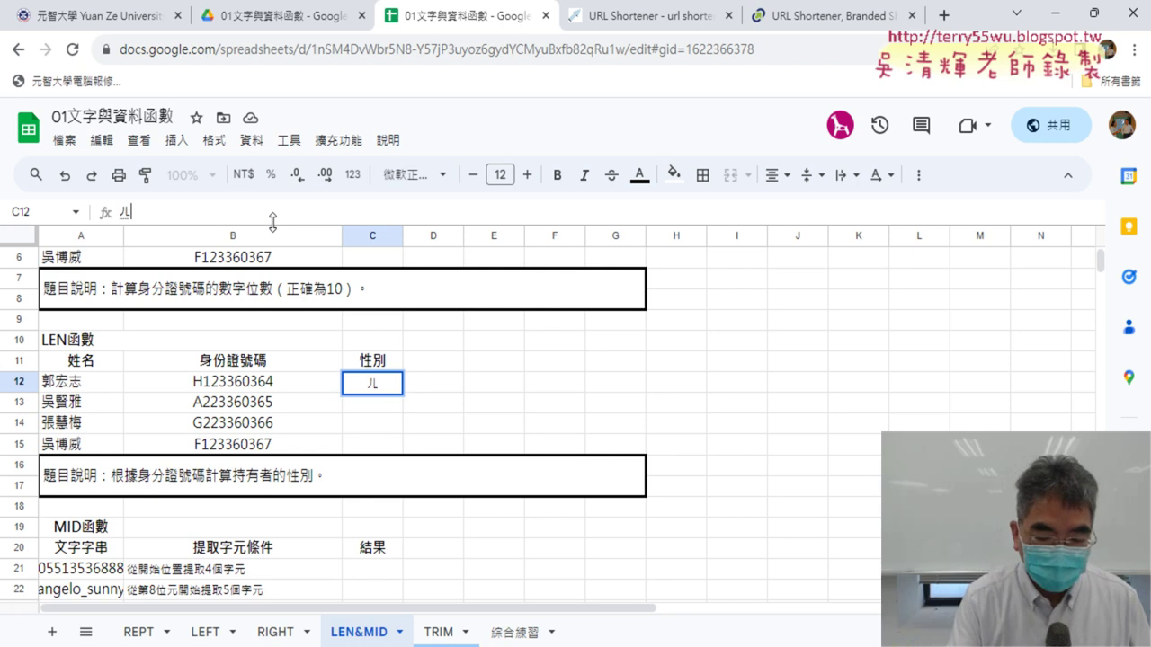
{"action": "key", "text": "BackSpace"}
{"action": "type", "text": "=mi"}
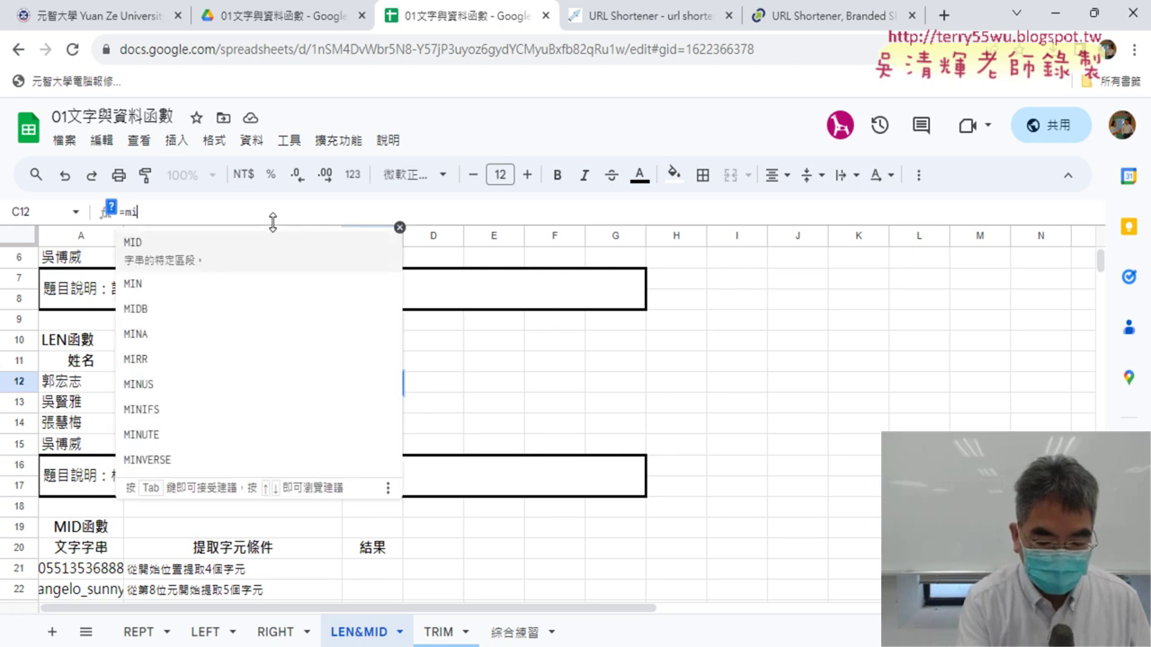
{"action": "type", "text": "d("}
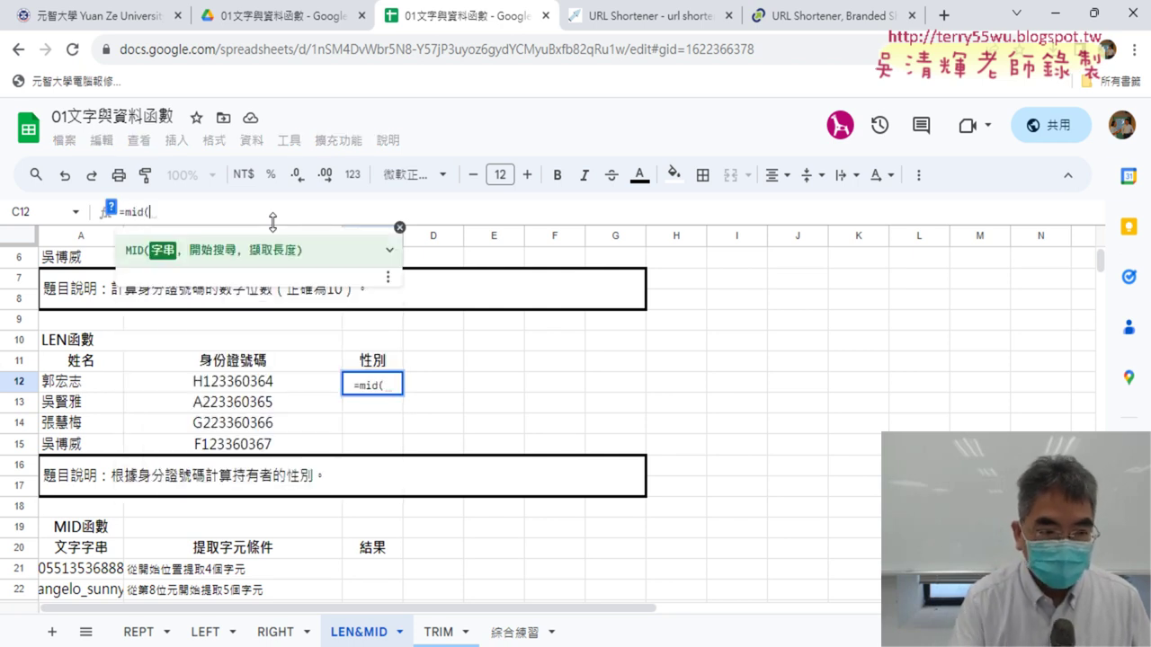
{"action": "left_click", "coordinate": [279, 382]}
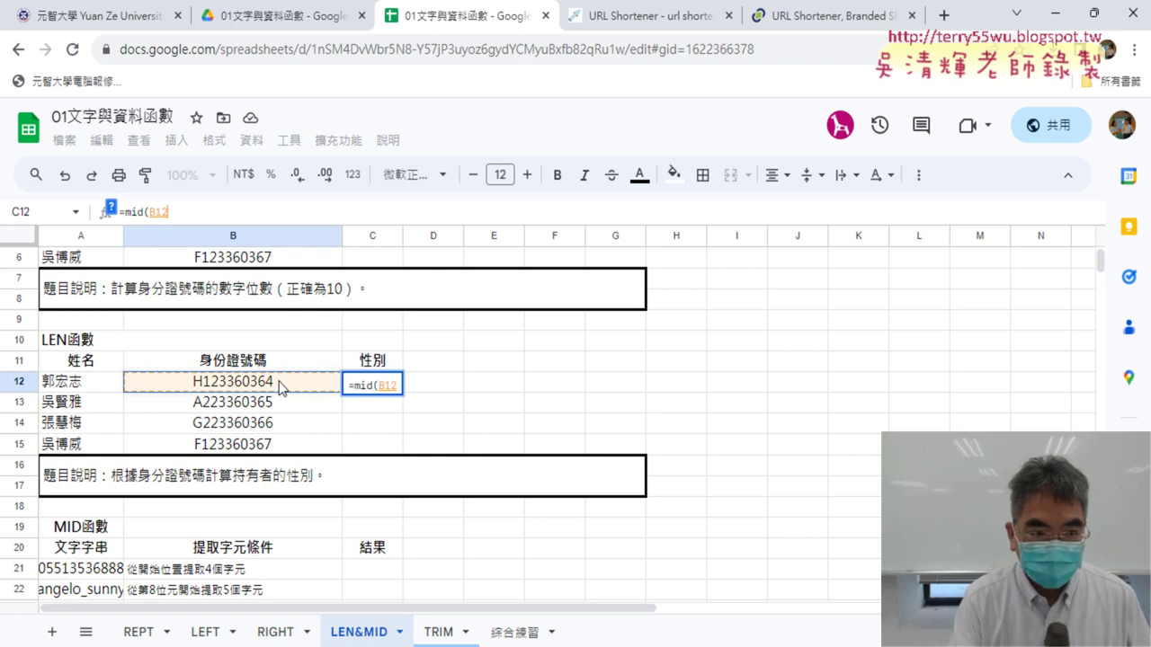
{"action": "type", "text": ",2,1"}
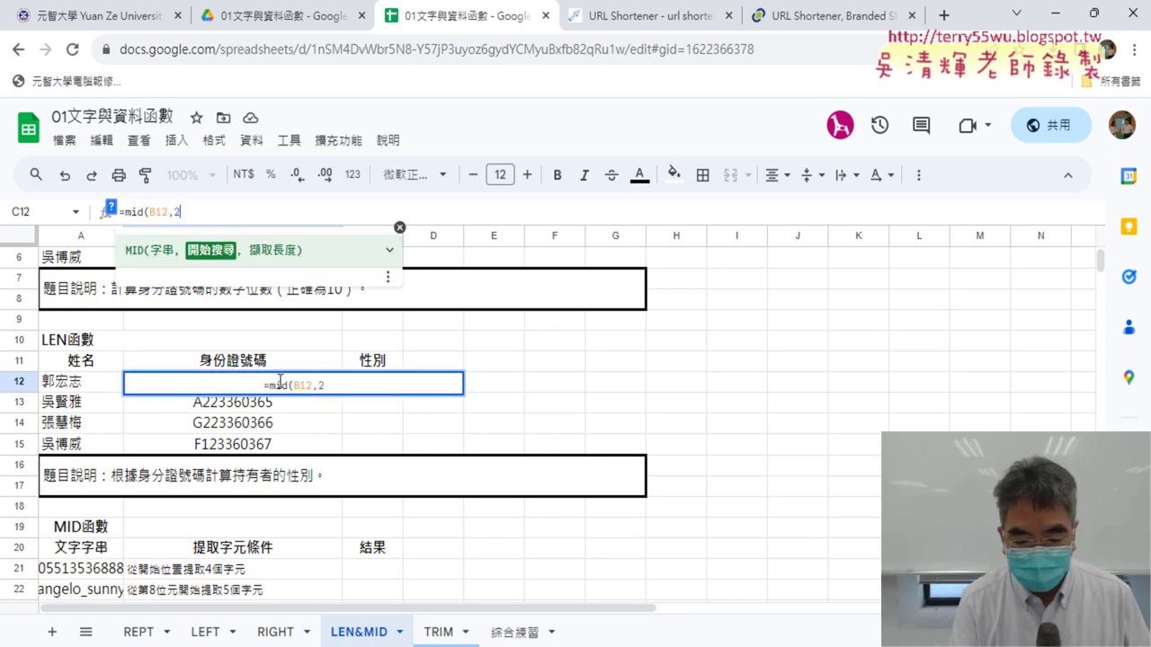
{"action": "type", "text": ")"}
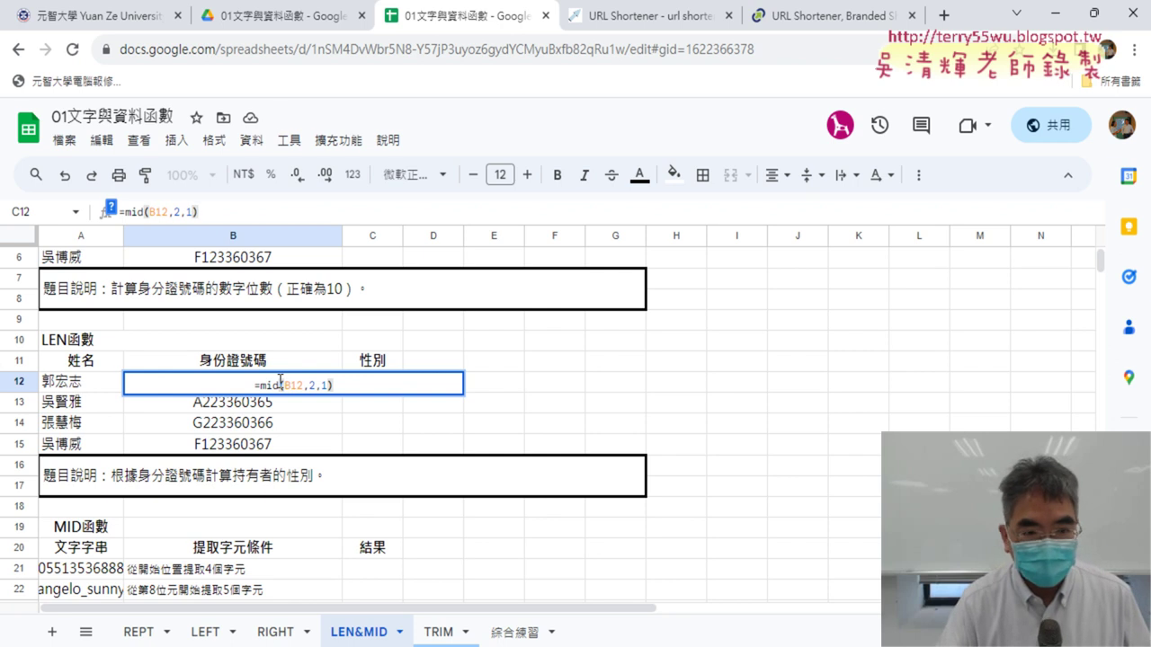
{"action": "key", "text": "Return"}
{"action": "left_click", "coordinate": [421, 520]}
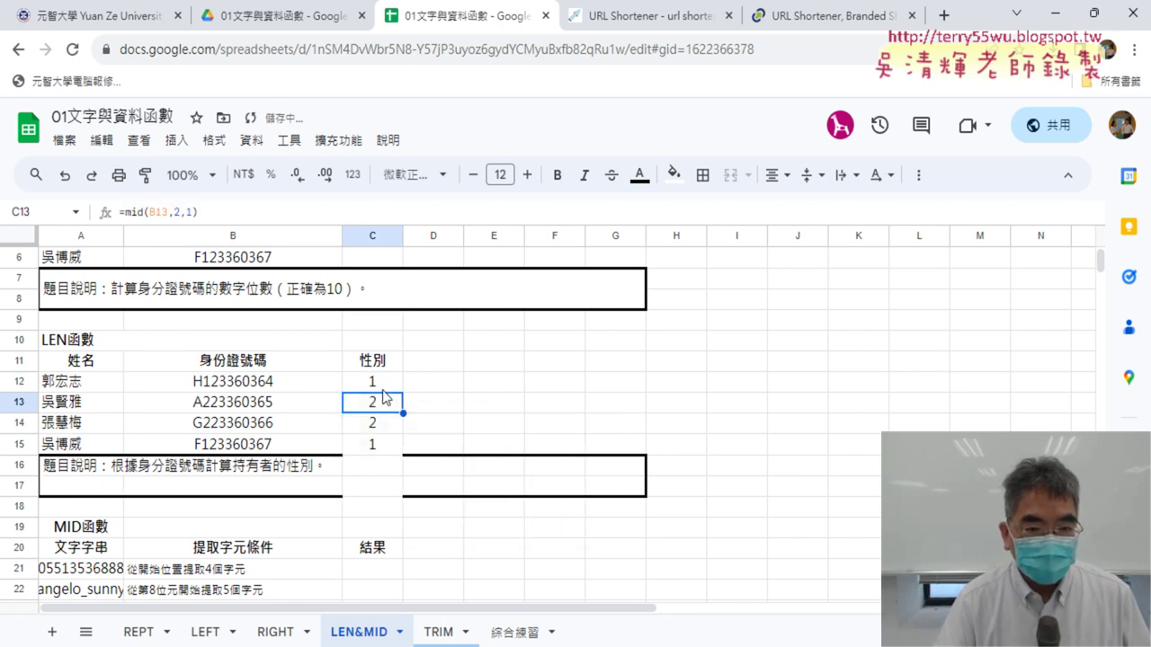
{"action": "left_click_drag", "start_coordinate": [382, 383], "coordinate": [383, 447]}
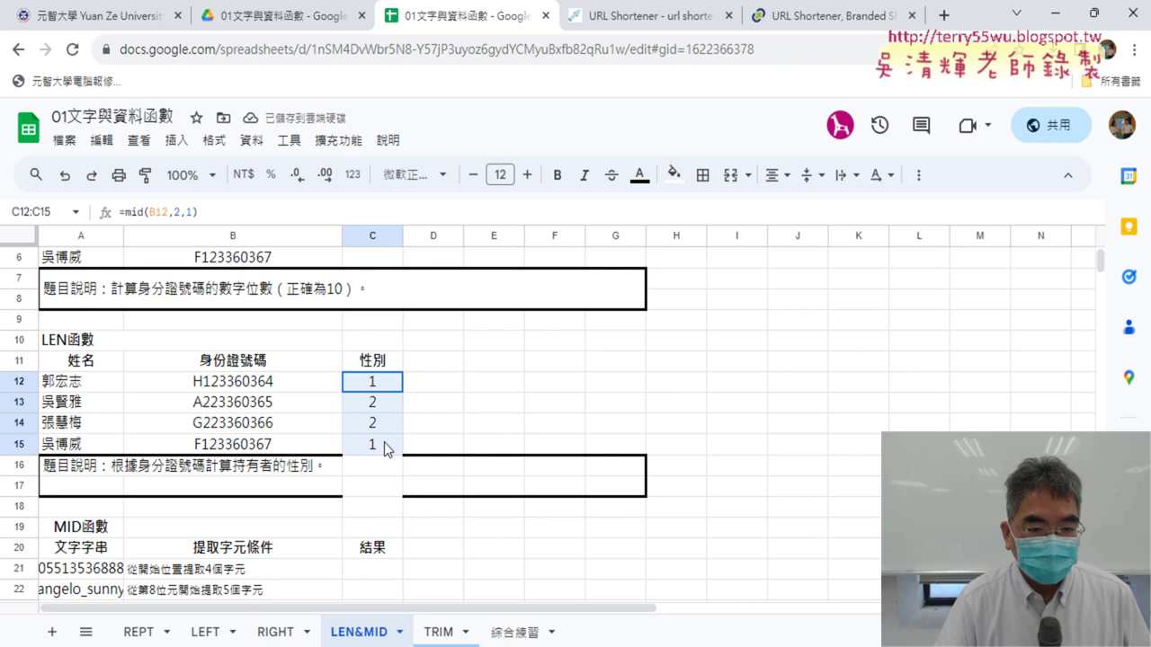
Cut the MID expression out of the formula in C12, keeping only the equals sign.
{"action": "left_click", "coordinate": [378, 378]}
{"action": "left_click", "coordinate": [198, 212]}
{"action": "left_click_drag", "start_coordinate": [198, 212], "coordinate": [129, 215]}
{"action": "right_click", "coordinate": [155, 214]}
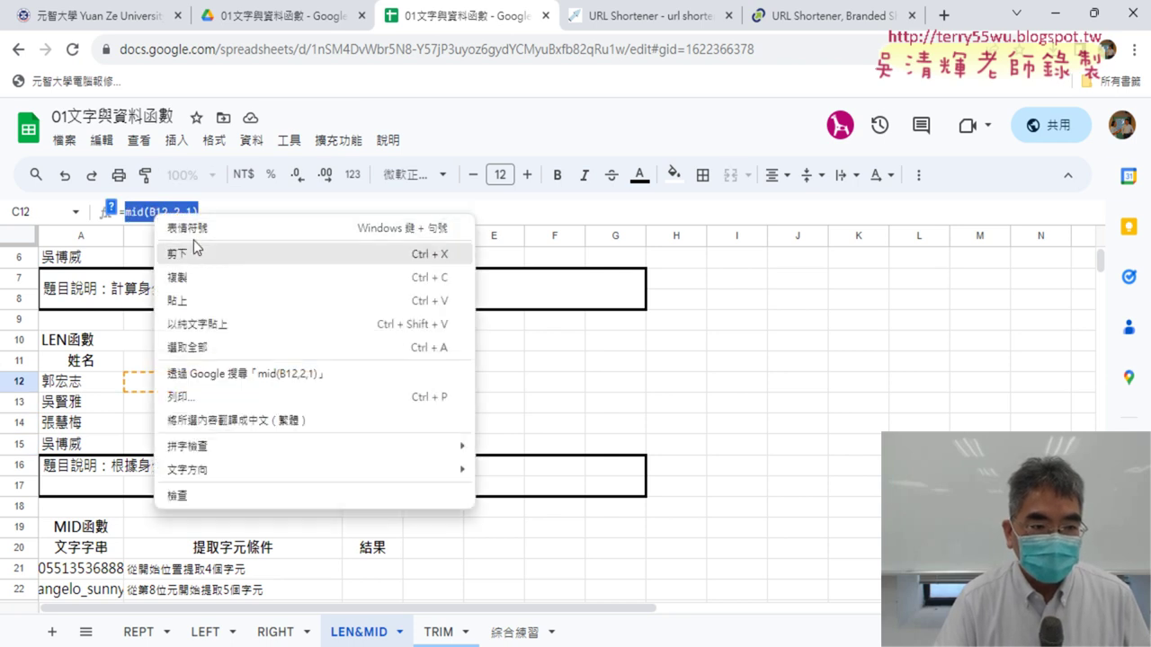
{"action": "left_click", "coordinate": [196, 254]}
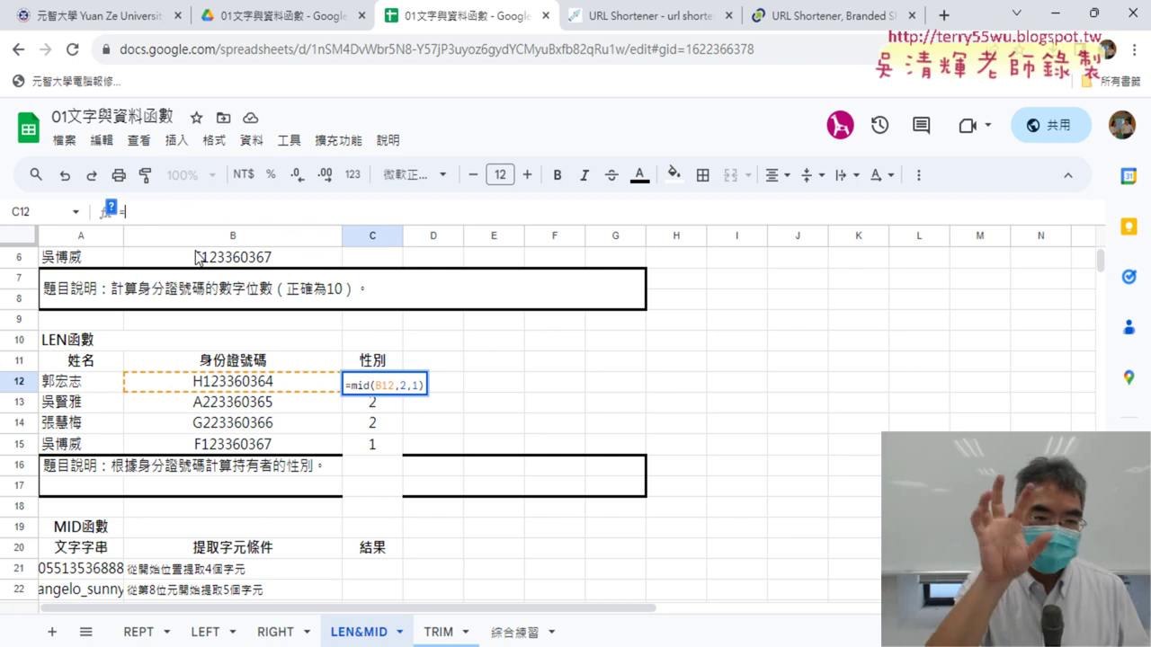
Start an IF function in C12 and reuse the cut MID expression in its logical test, mid(B12,2,1)="1".
{"action": "type", "text": "i"}
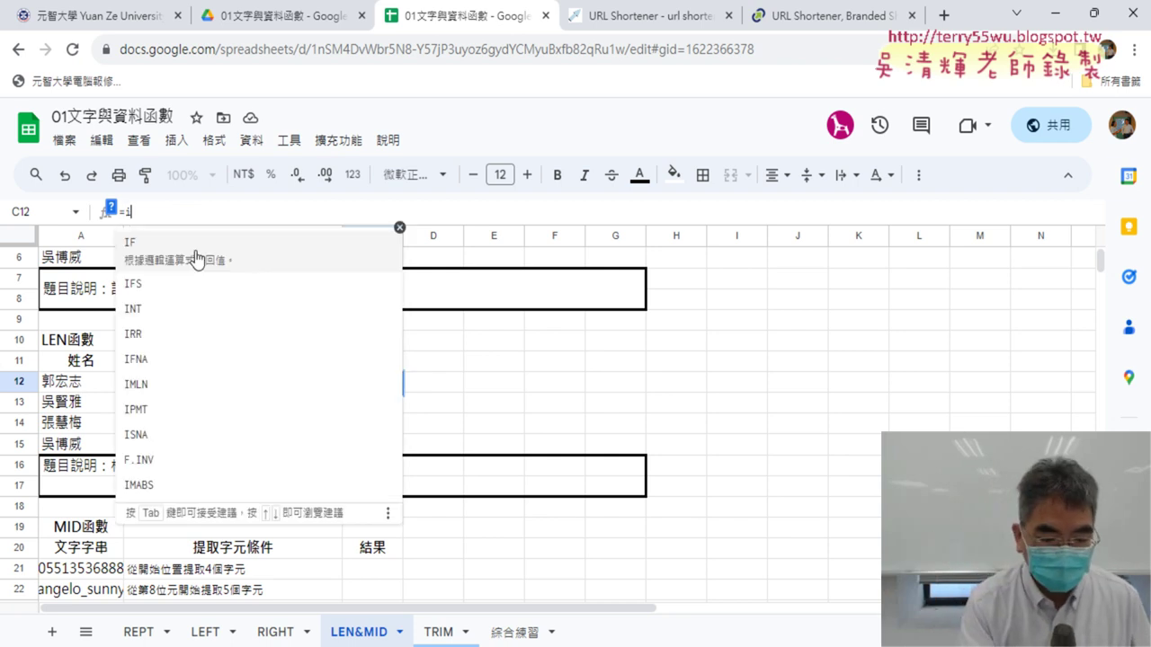
{"action": "type", "text": "f("}
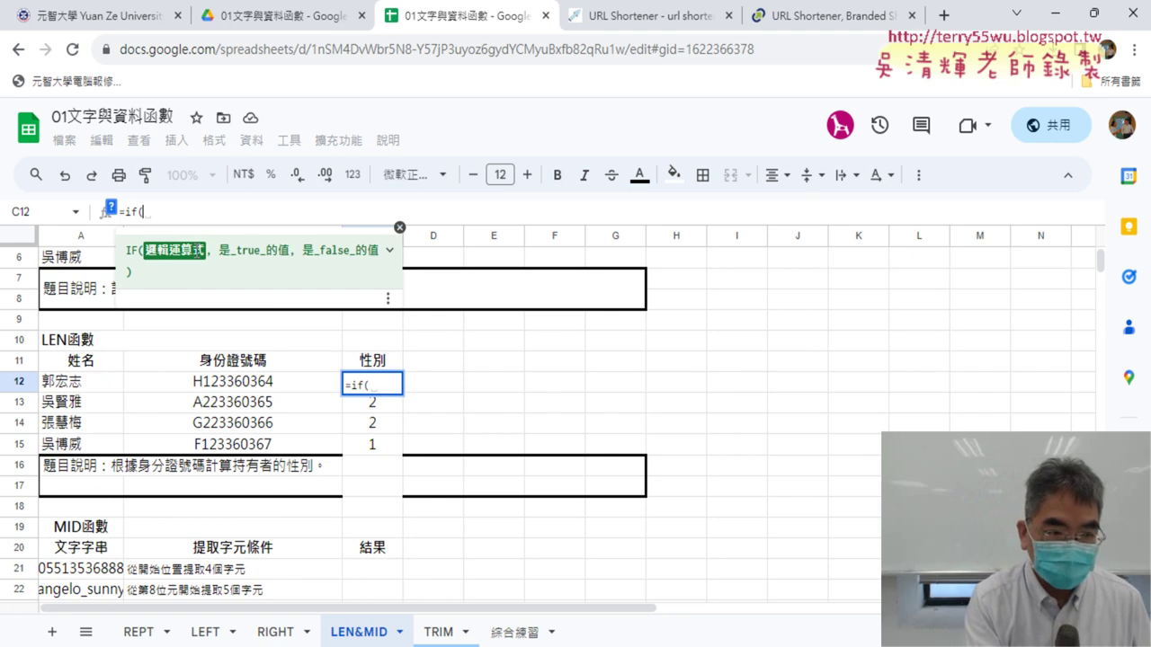
{"action": "type", "text": "mid(B12,2,1)"}
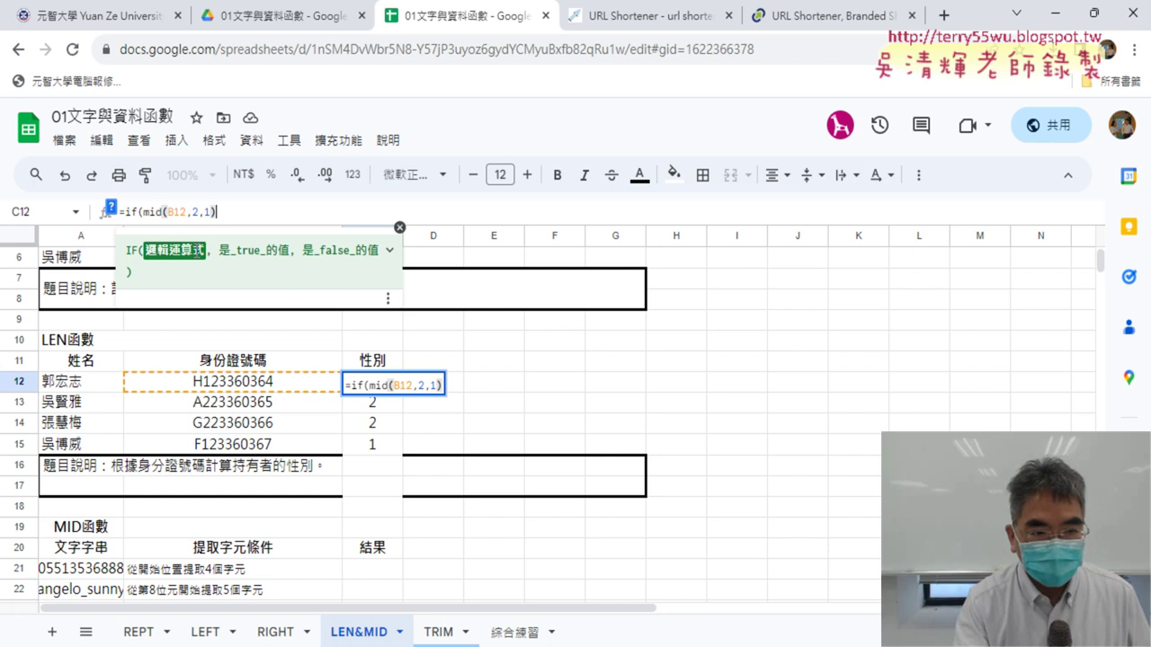
{"action": "type", "text": "=\""}
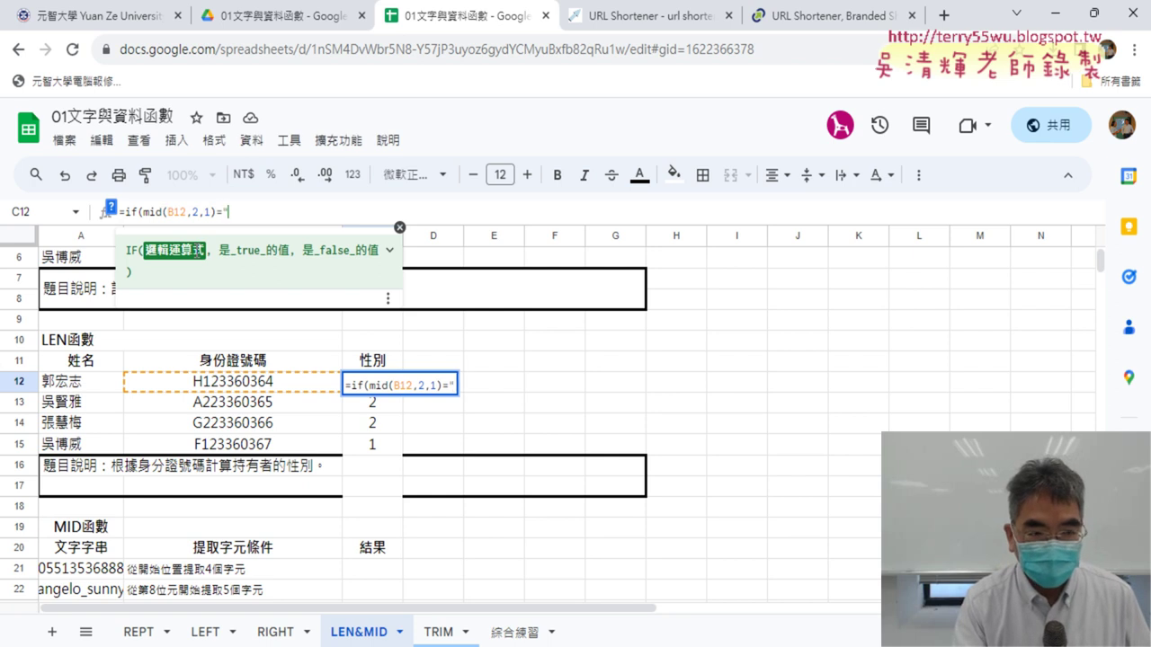
{"action": "type", "text": "1\""}
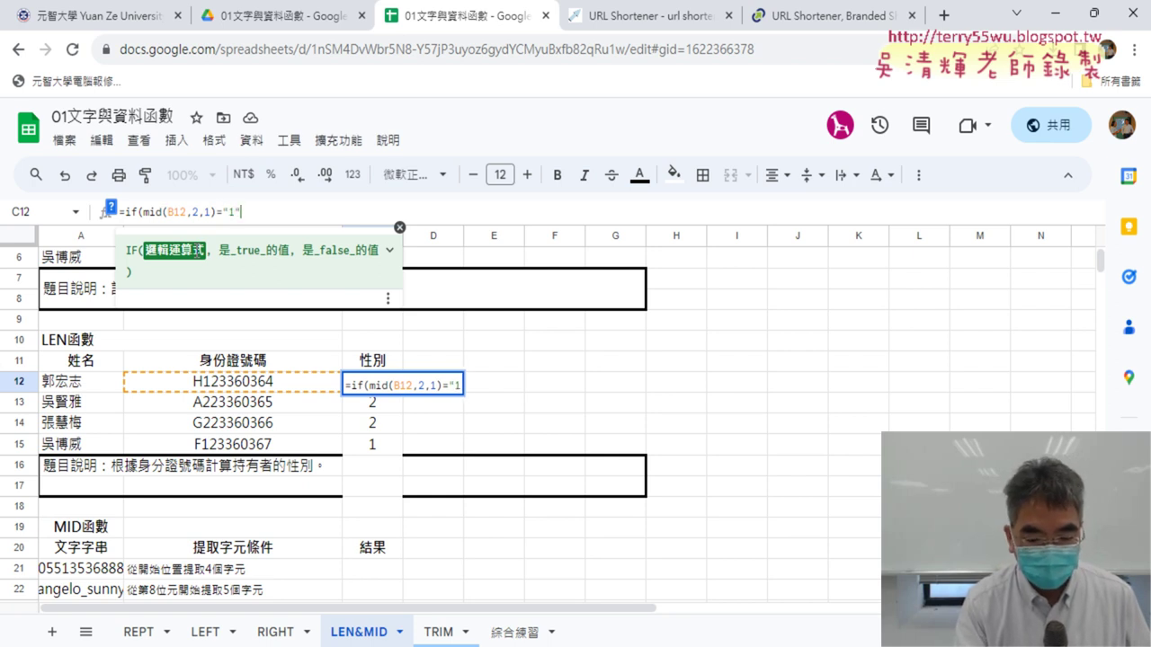
Complete the C12 formula as =if(mid(B12,2,1)="1","男","女") and copy it down through C15.
{"action": "type", "text": ", "}
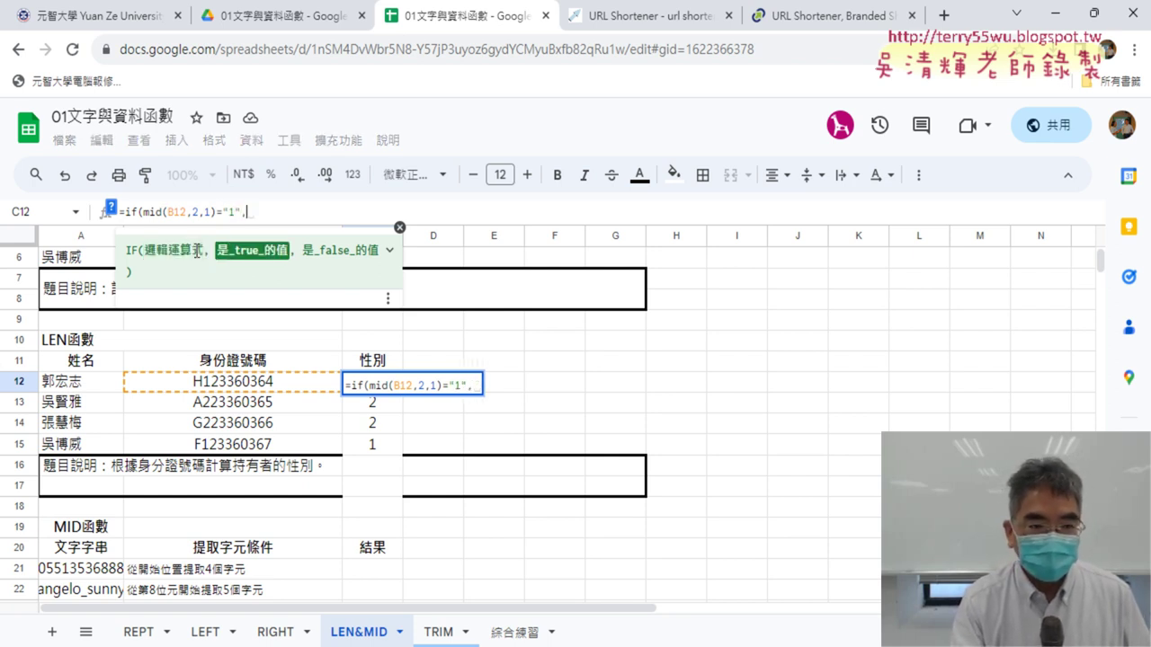
{"action": "type", "text": "\""}
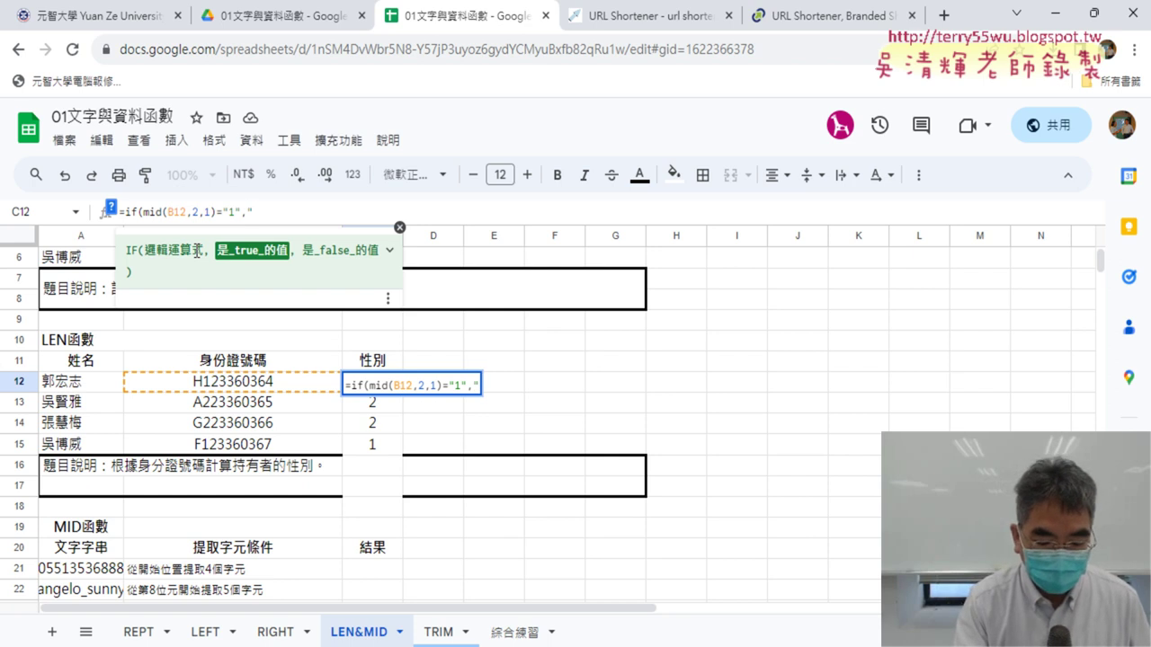
{"action": "type", "text": "男"}
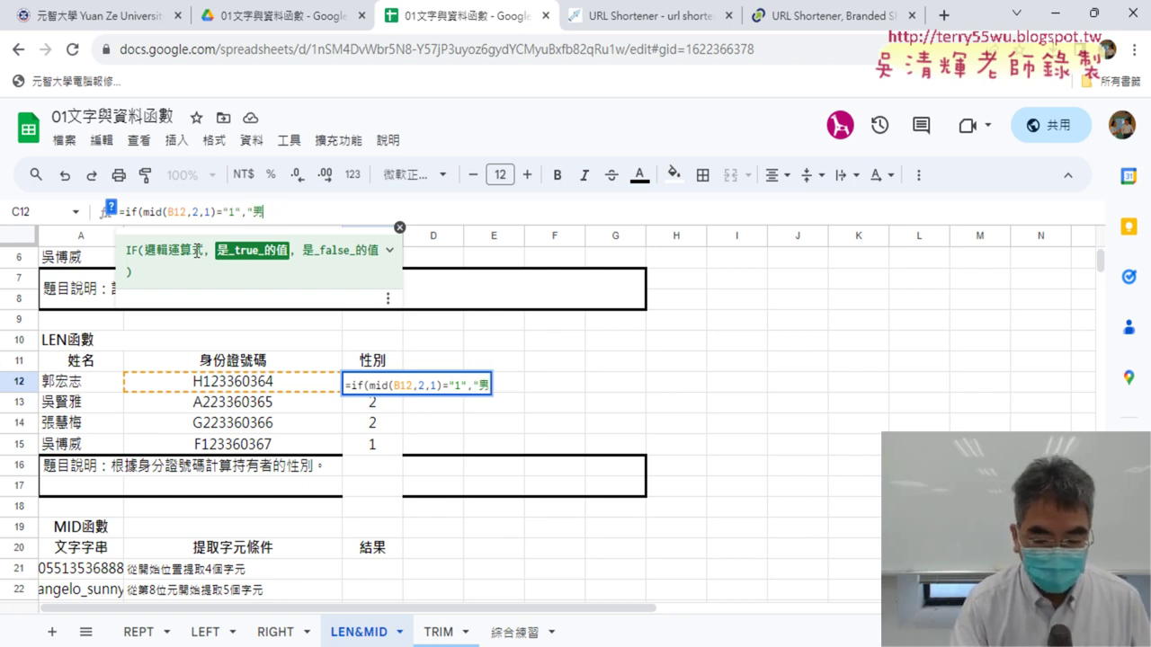
{"action": "type", "text": "\",\"\""}
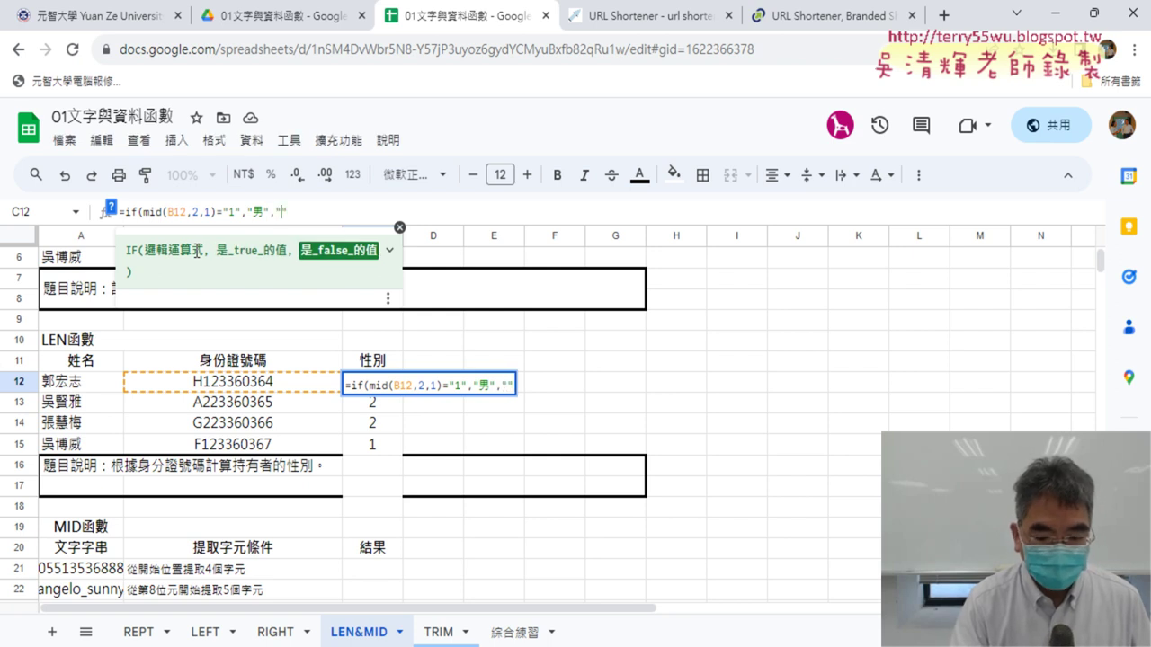
{"action": "type", "text": "ㄋㄩ"}
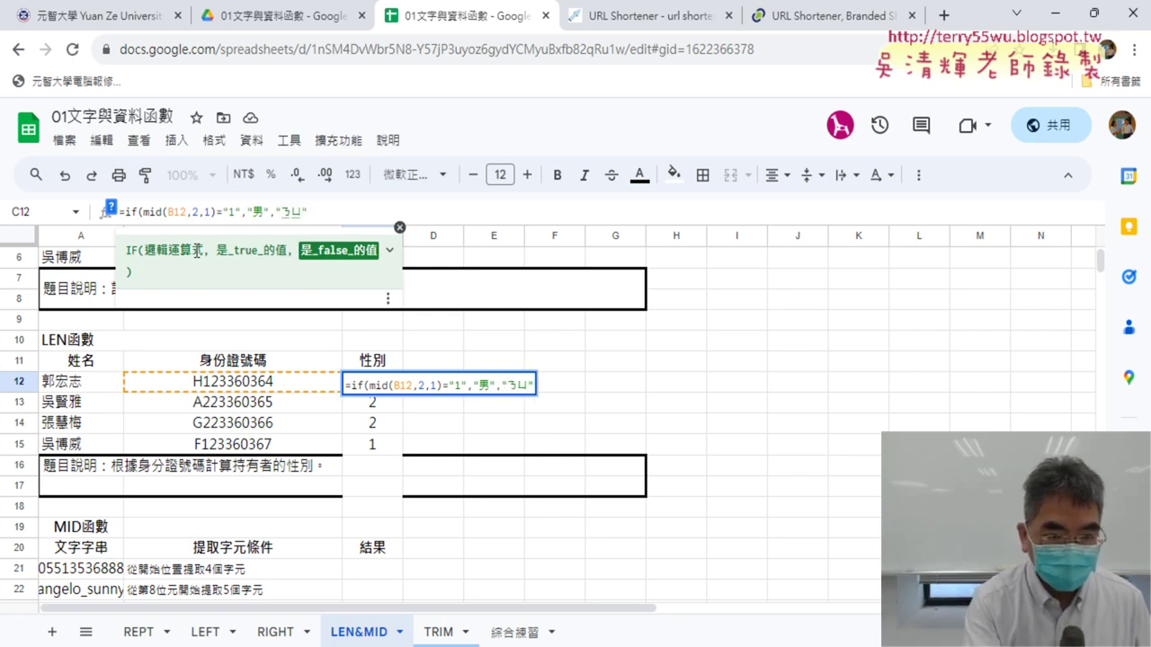
{"action": "type", "text": "3"}
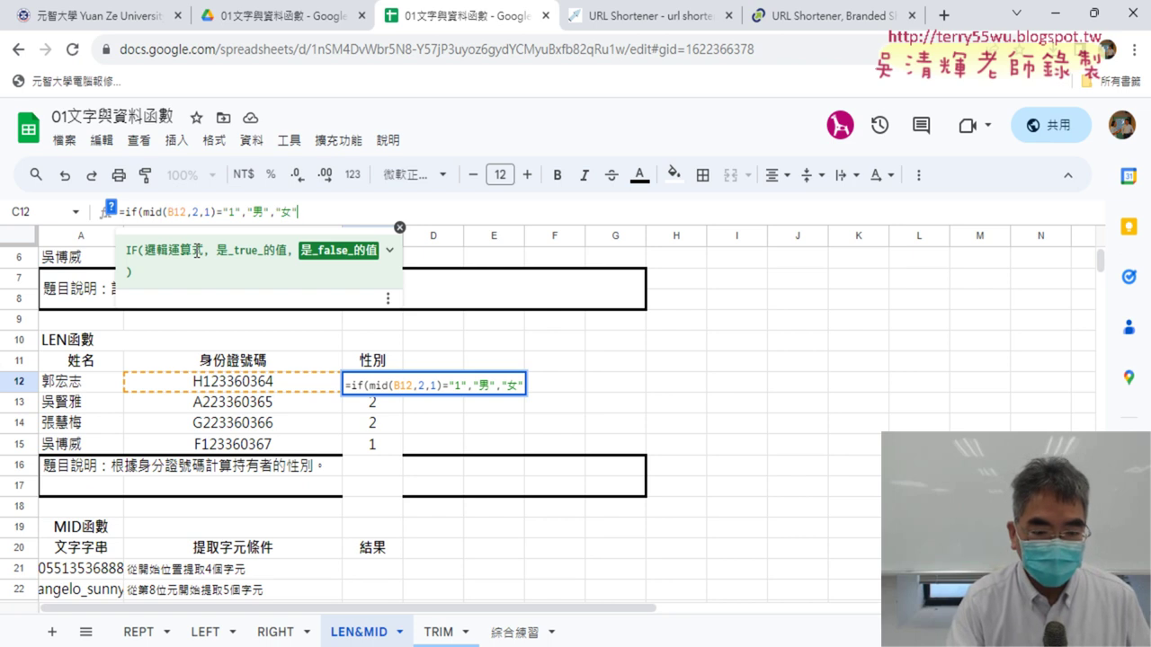
{"action": "type", "text": ")"}
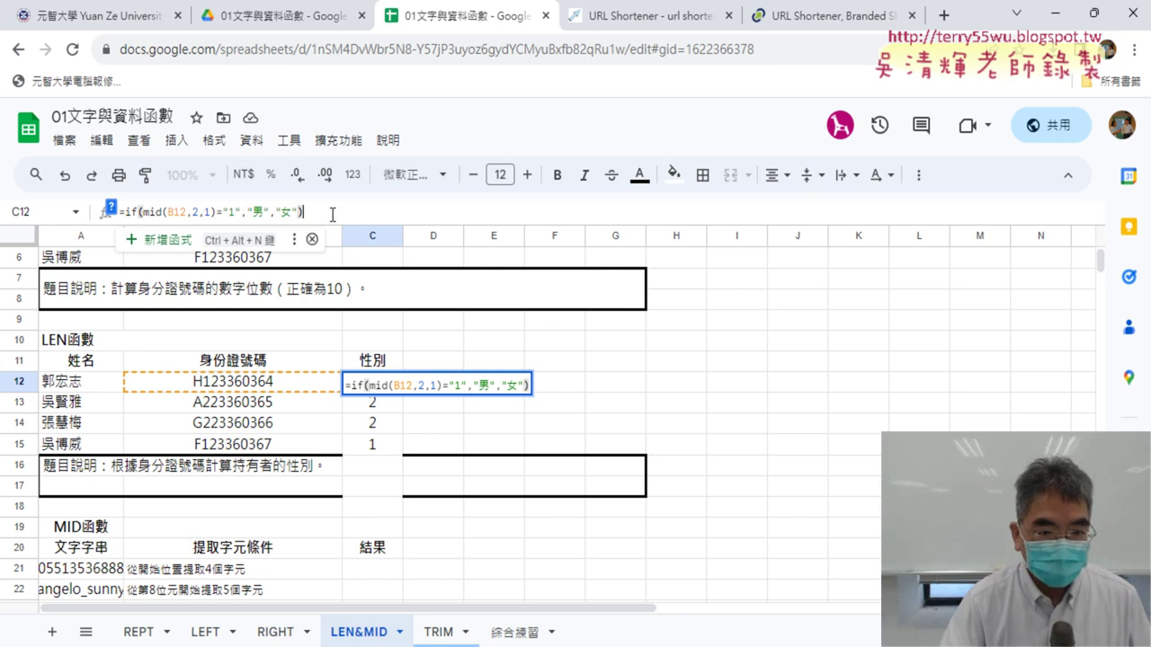
{"action": "key", "text": "Return"}
{"action": "left_click", "coordinate": [393, 387]}
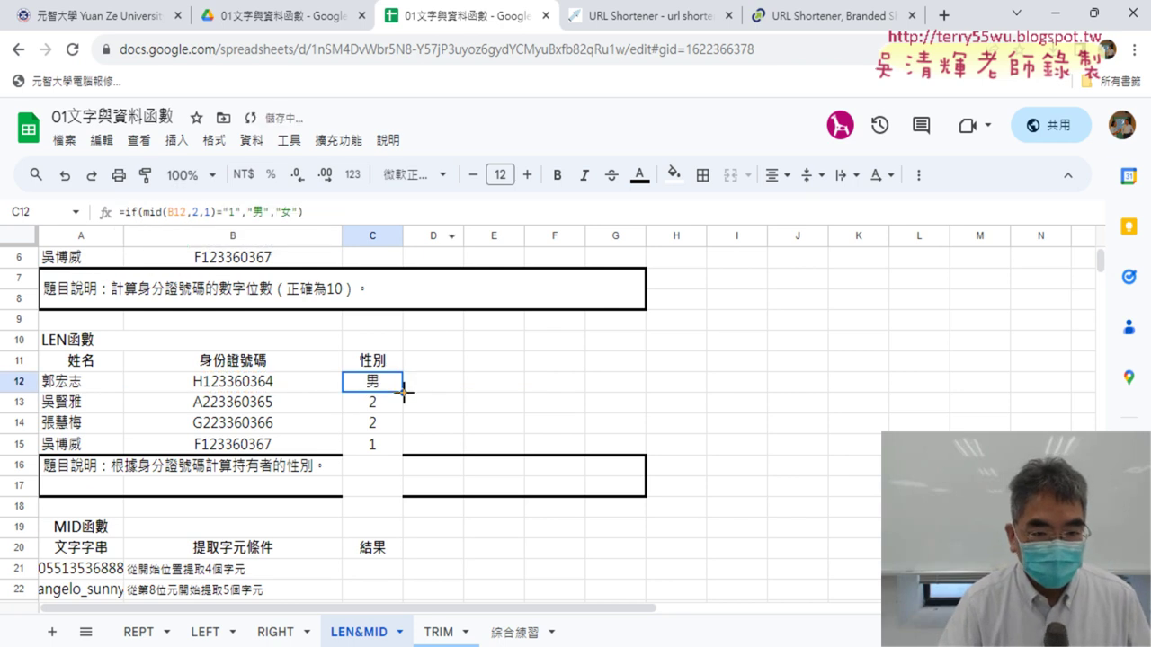
{"action": "left_click_drag", "start_coordinate": [404, 391], "coordinate": [404, 449]}
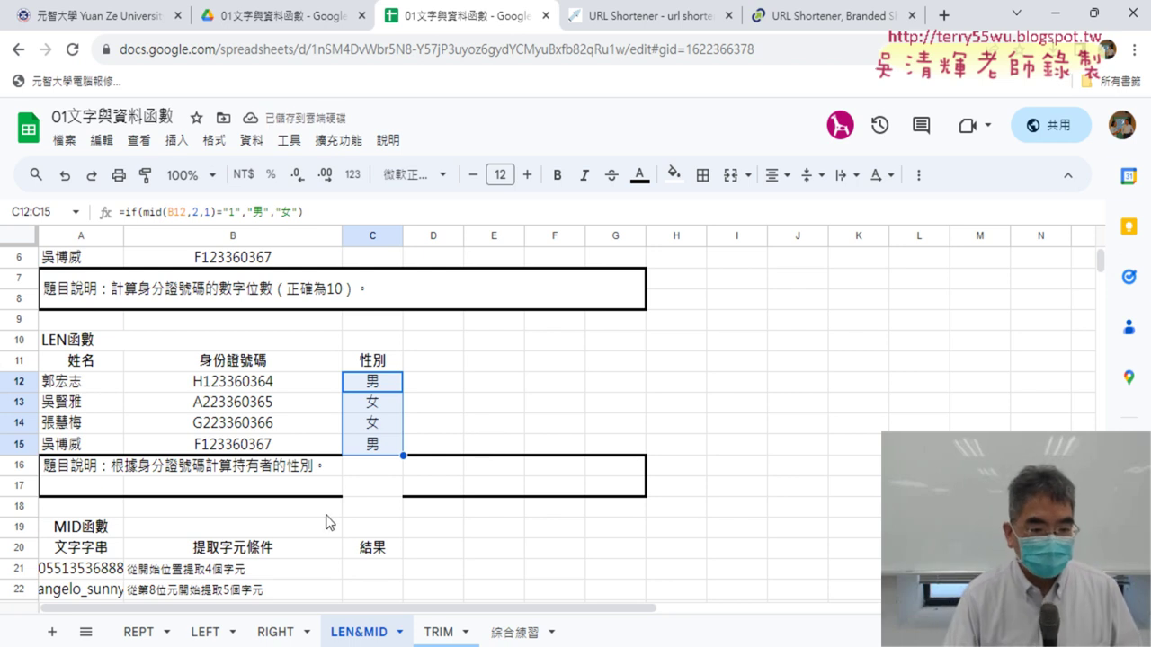
Review the star-rating formula in C3 on the REPT sheet and the form-of-address formula in D10 on the LEFT sheet.
{"action": "left_click", "coordinate": [137, 632]}
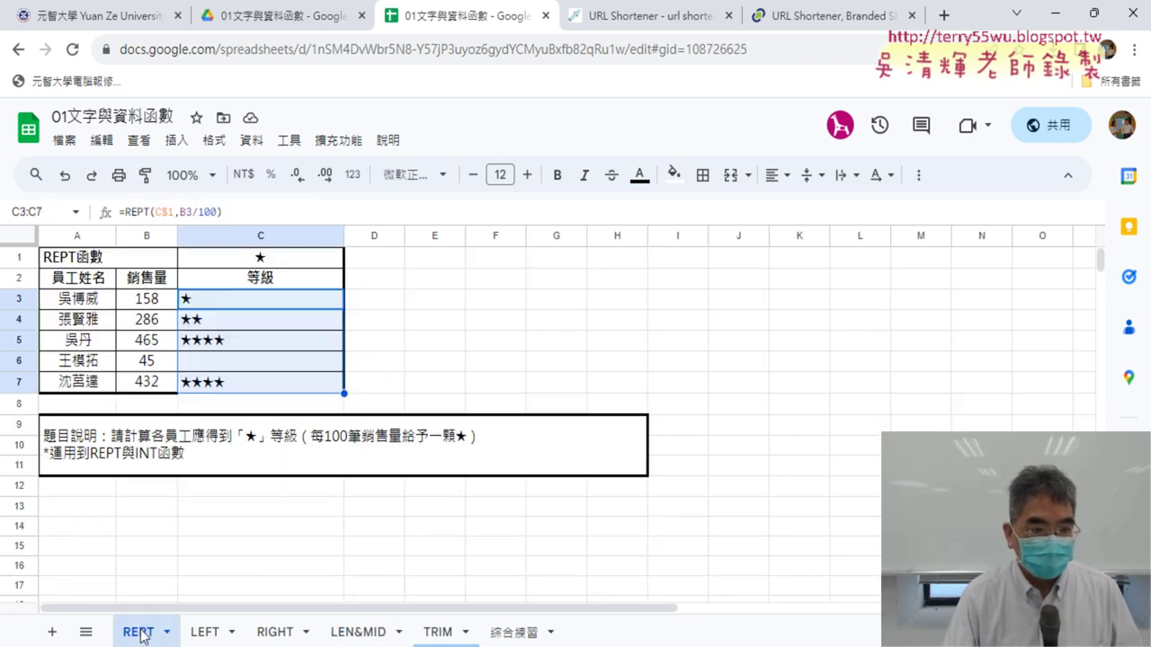
{"action": "left_click", "coordinate": [239, 214]}
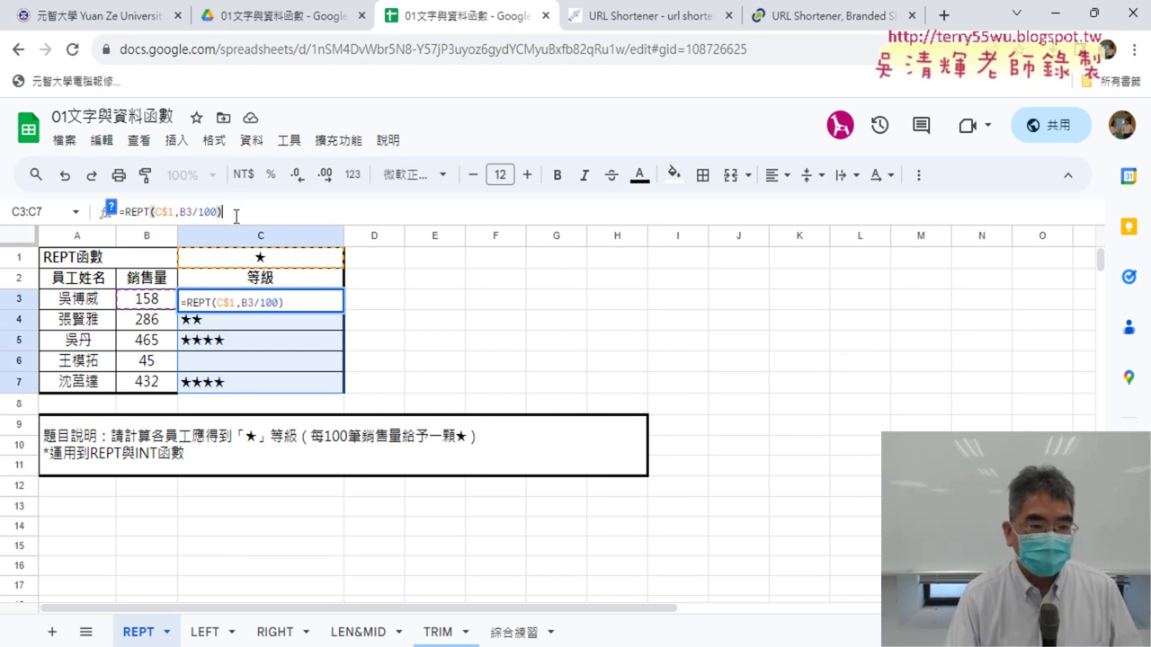
{"action": "left_click", "coordinate": [206, 632]}
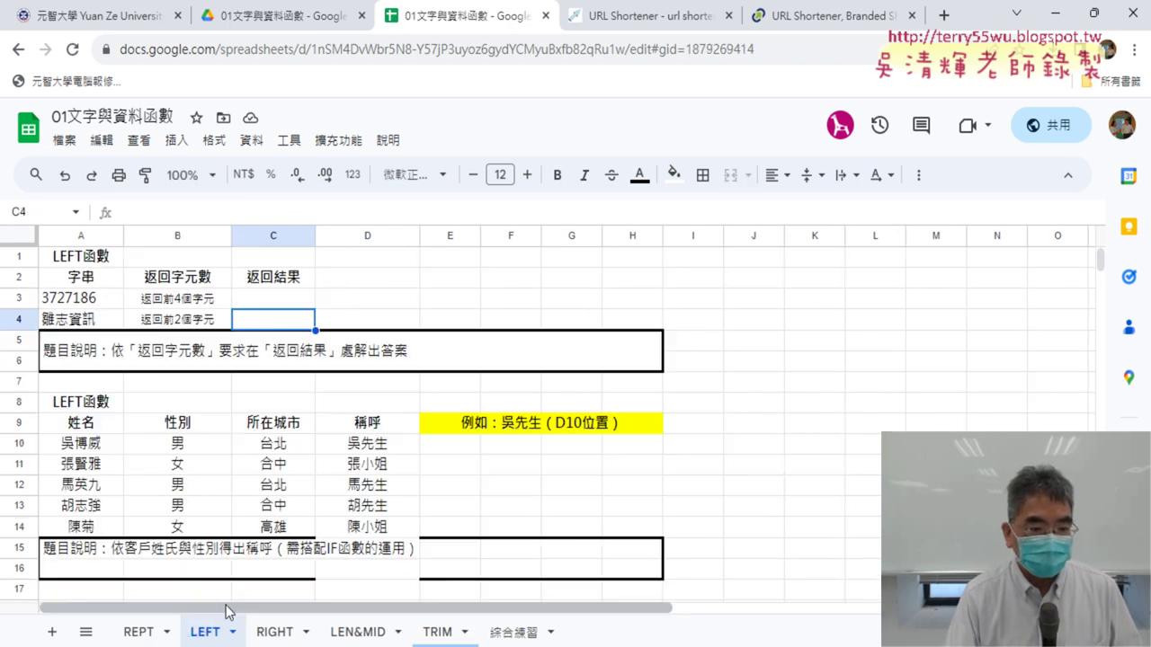
{"action": "left_click", "coordinate": [388, 447]}
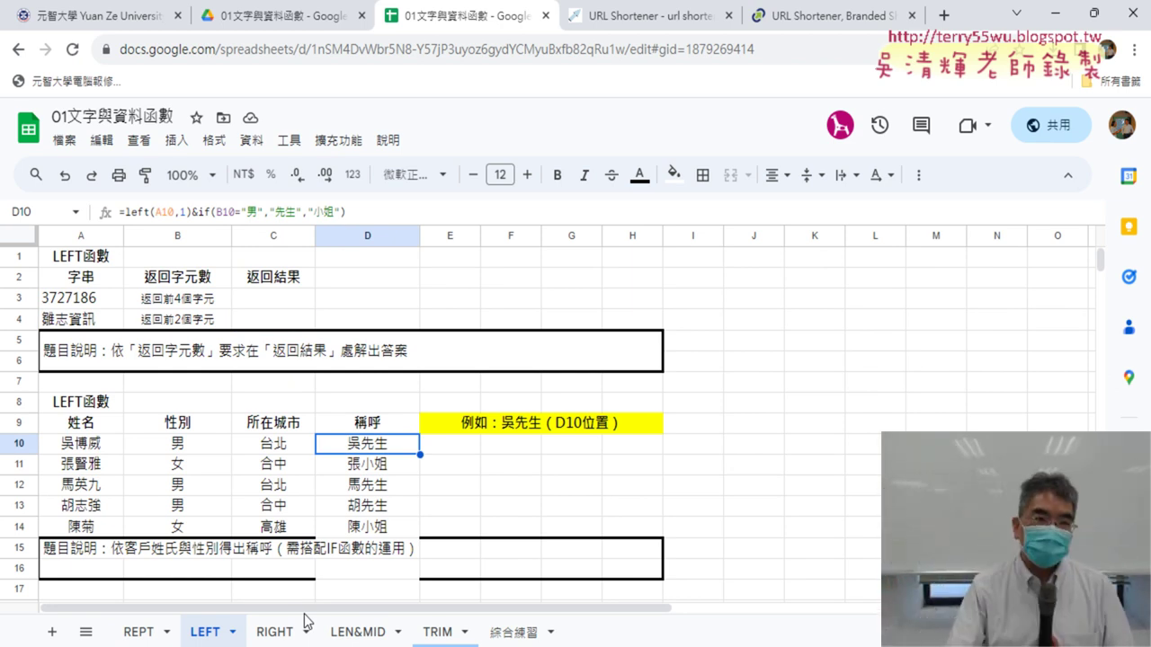
Switch to Google Drive, go to the 01_雲端應用 folder inside 雲端應用與APP設計, and open the 03_Apps Script雲端自動化 document.
{"action": "left_click", "coordinate": [279, 15]}
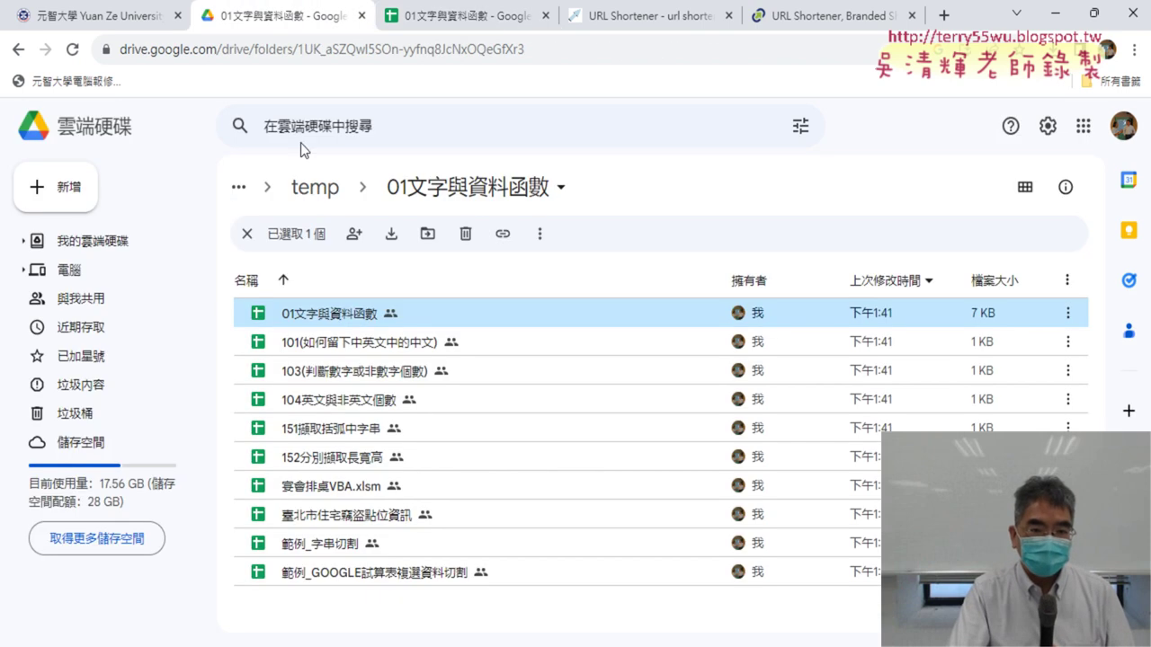
{"action": "left_click", "coordinate": [306, 186]}
{"action": "left_click", "coordinate": [416, 189]}
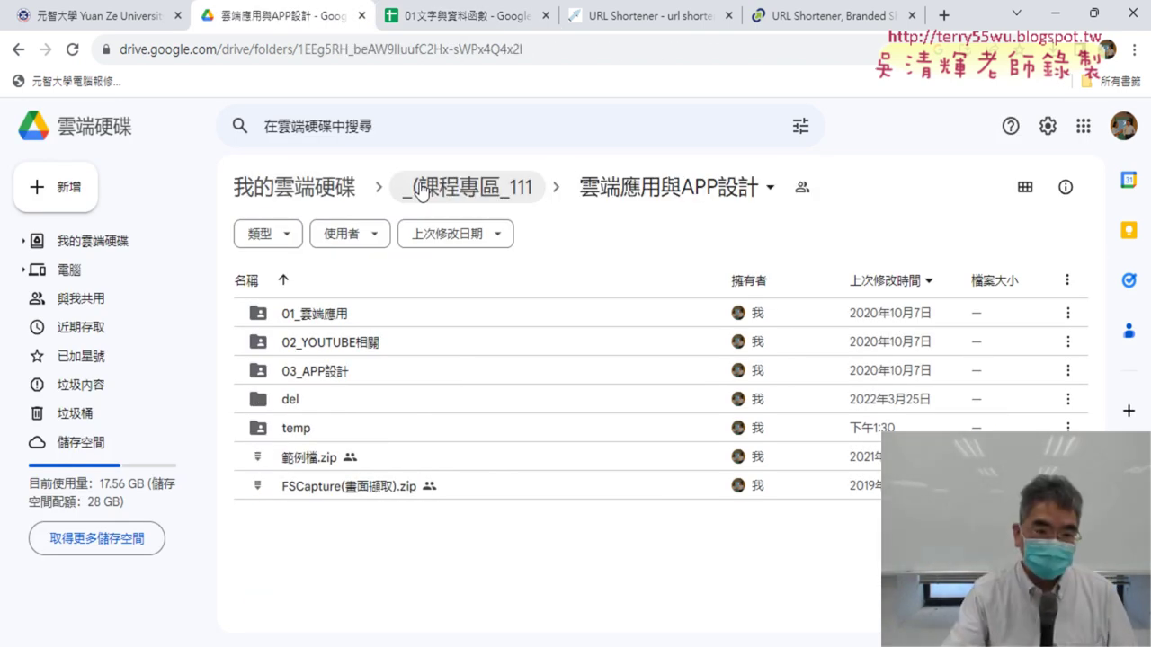
{"action": "double_click", "coordinate": [398, 315]}
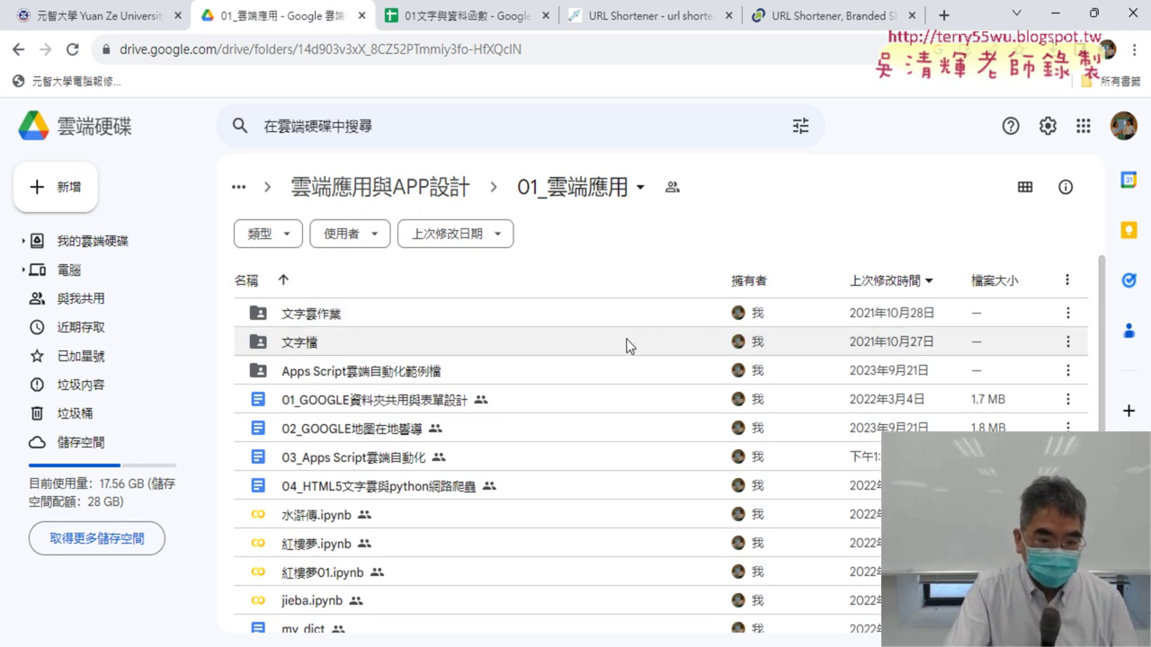
{"action": "double_click", "coordinate": [637, 457]}
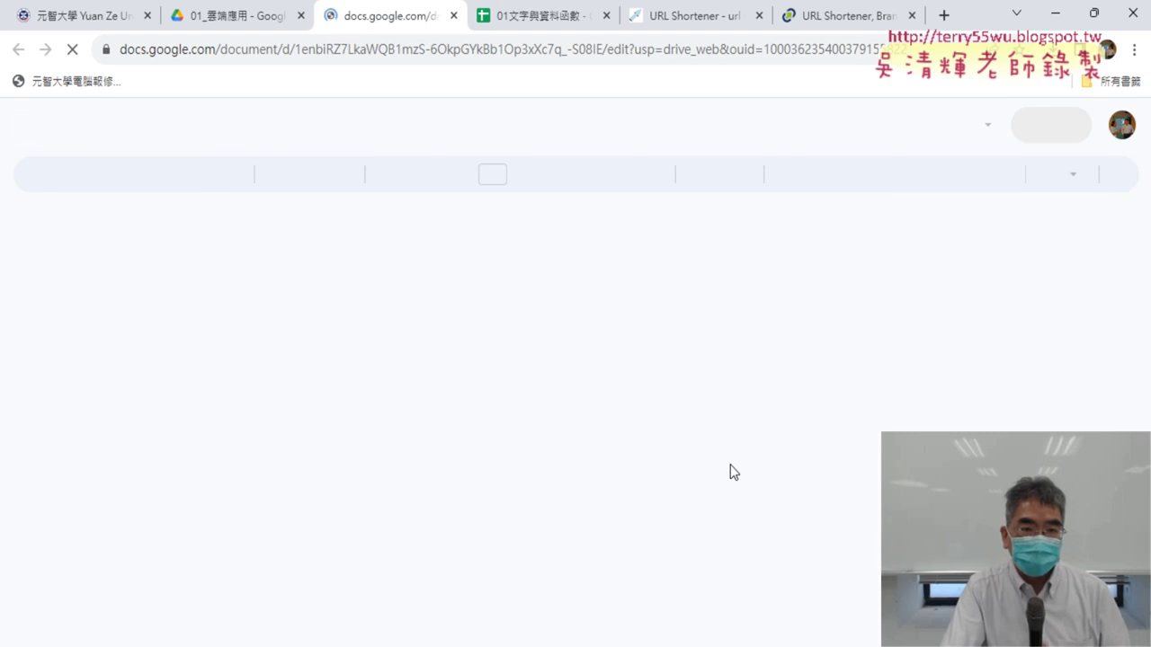